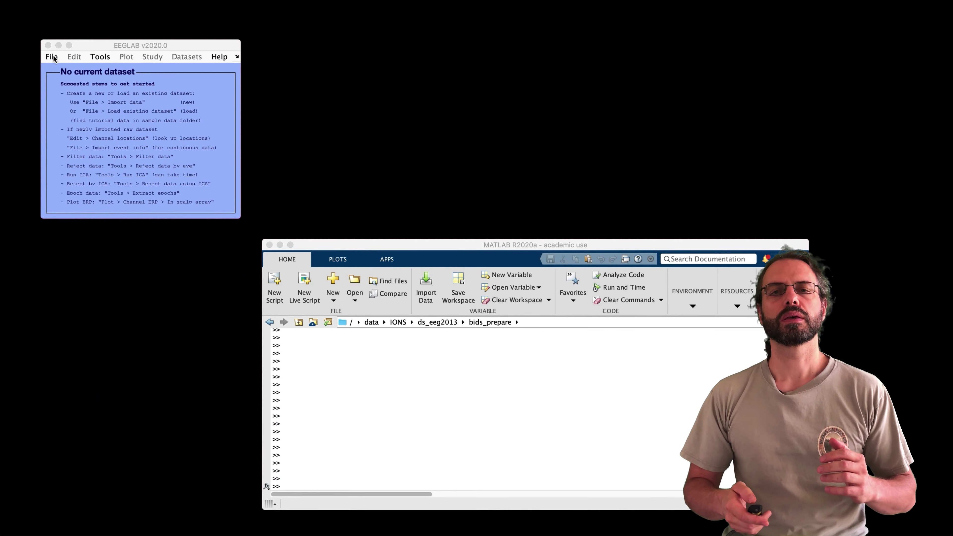
- Select sub-001.mff through sub-020.mff in the EGI/Philips .mff importer and open them
{"action": "left_click", "coordinate": [52, 56]}
{"action": "mouse_move", "coordinate": [58, 68]}
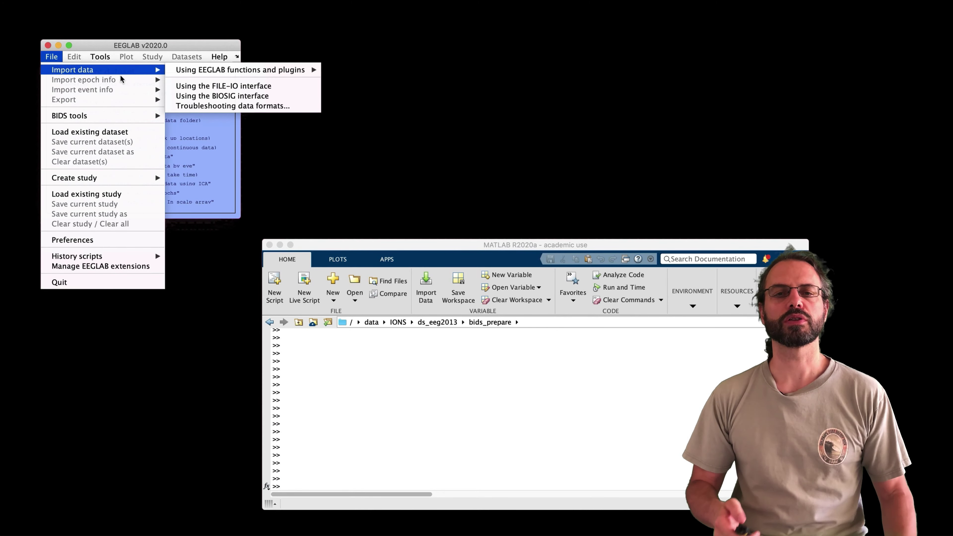
{"action": "mouse_move", "coordinate": [204, 73]}
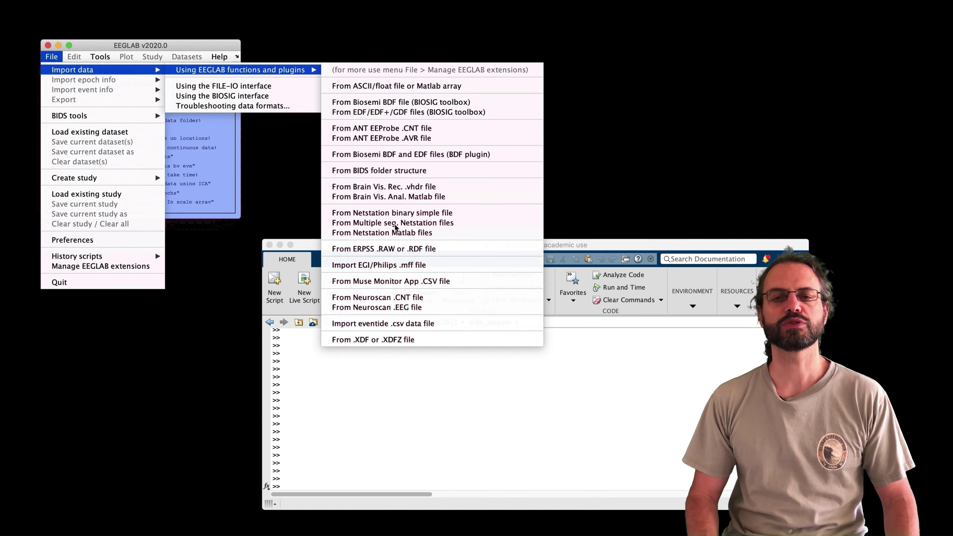
{"action": "left_click", "coordinate": [401, 265]}
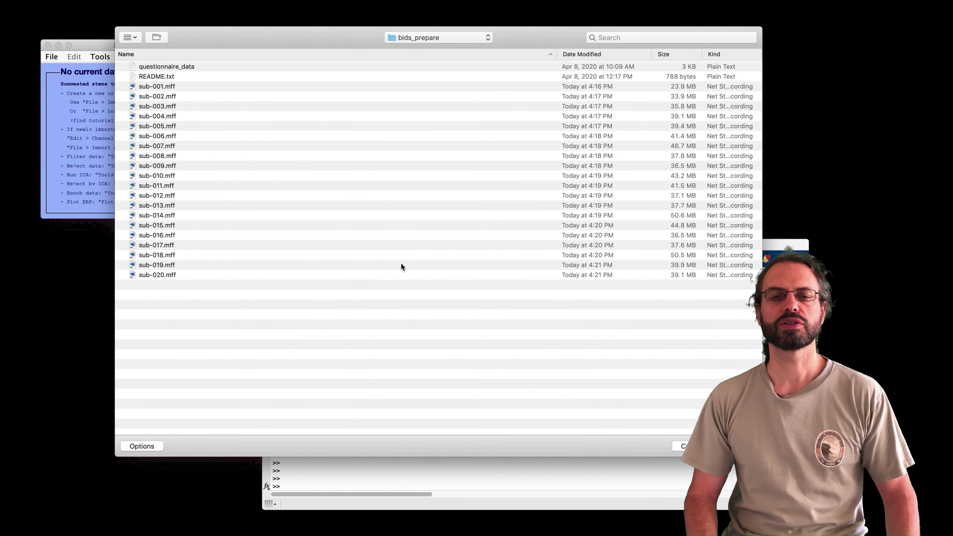
{"action": "left_click", "coordinate": [172, 87]}
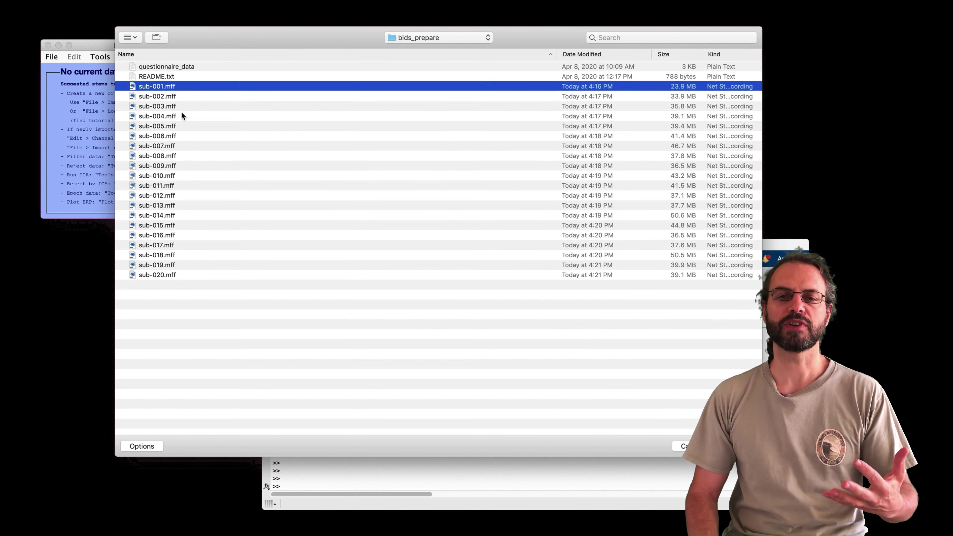
{"action": "left_click", "coordinate": [183, 277], "text": "shift"}
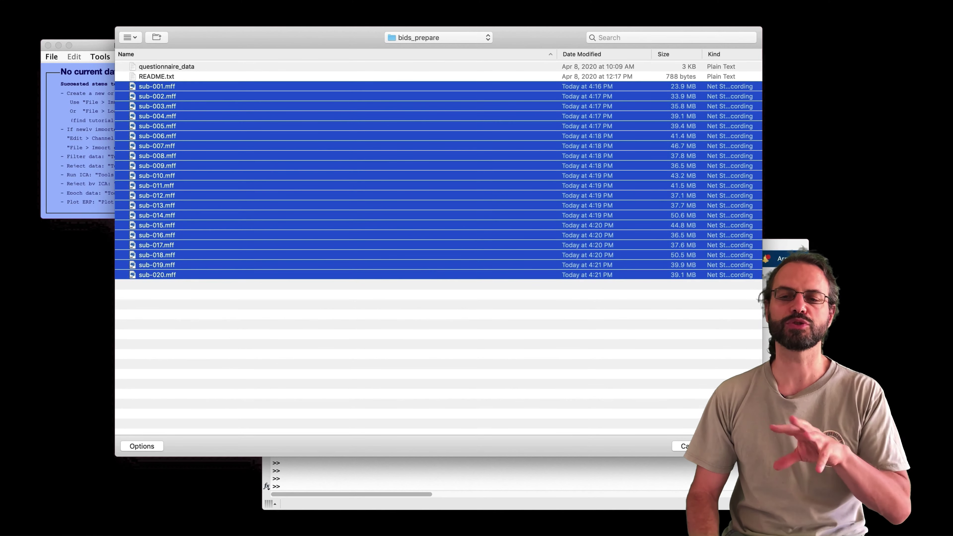
{"action": "left_click", "coordinate": [734, 446]}
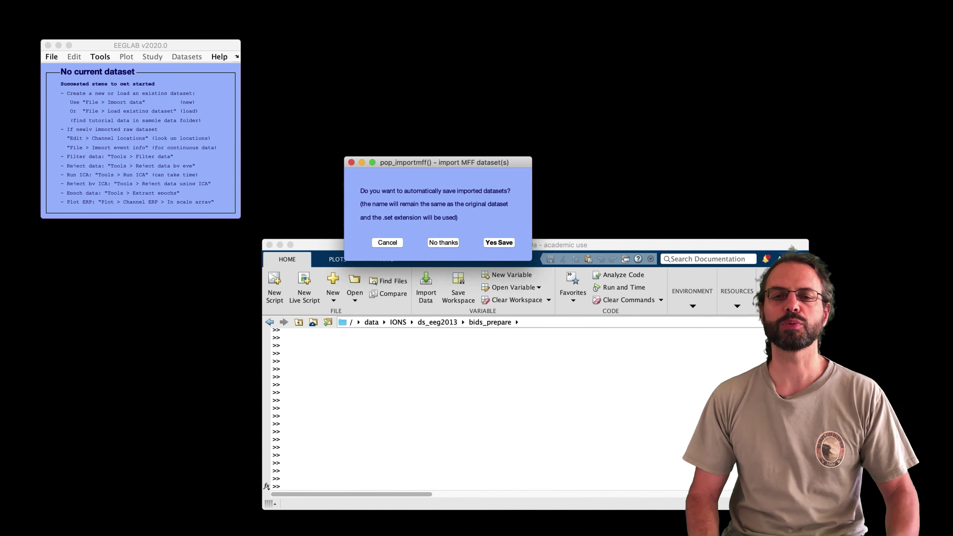
- Accept auto-saving so all twenty recordings import as datasets, ending with sub-020 as dataset 20
{"action": "left_click", "coordinate": [499, 243]}
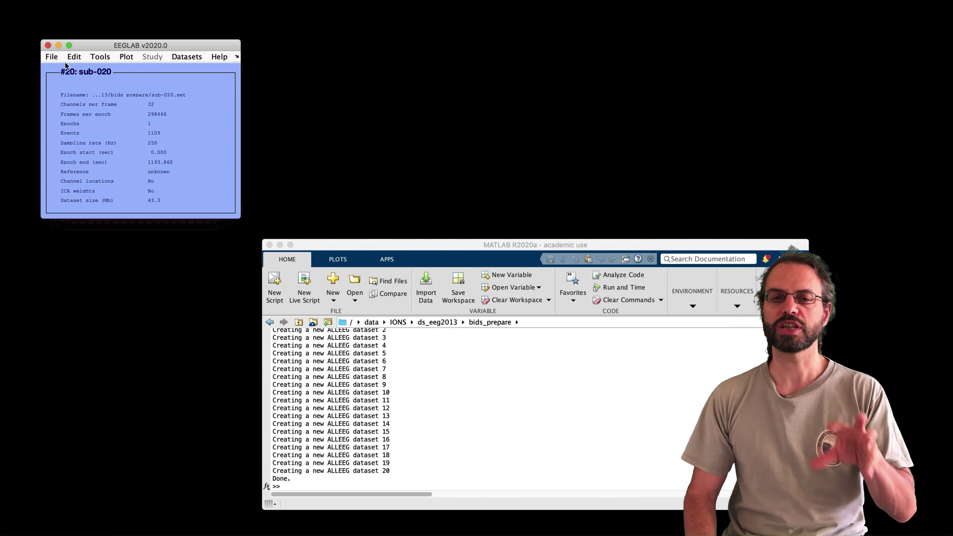
{"action": "left_click", "coordinate": [51, 56]}
{"action": "mouse_move", "coordinate": [113, 177]}
- Create a STUDY from all twenty loaded datasets, accepting the default study settings
{"action": "left_click", "coordinate": [207, 178]}
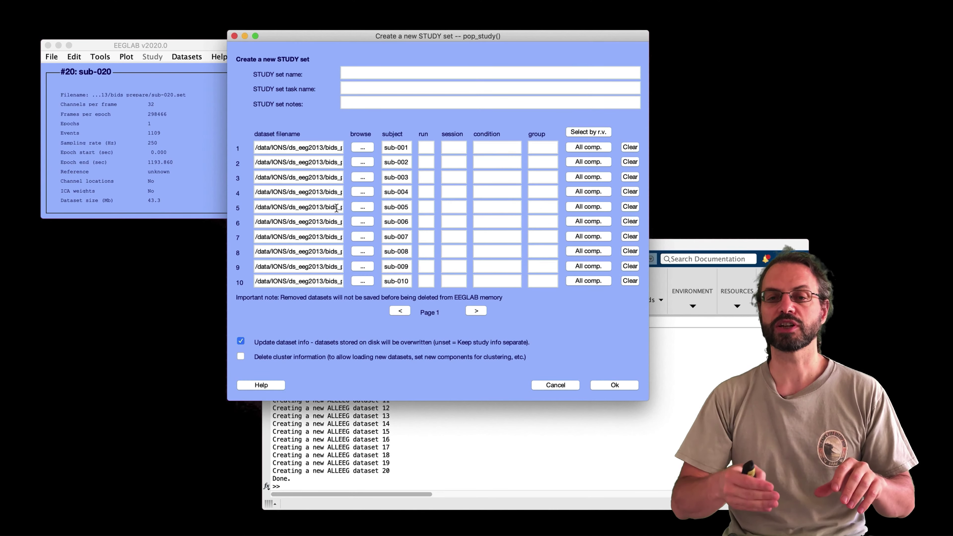
{"action": "left_click", "coordinate": [623, 386]}
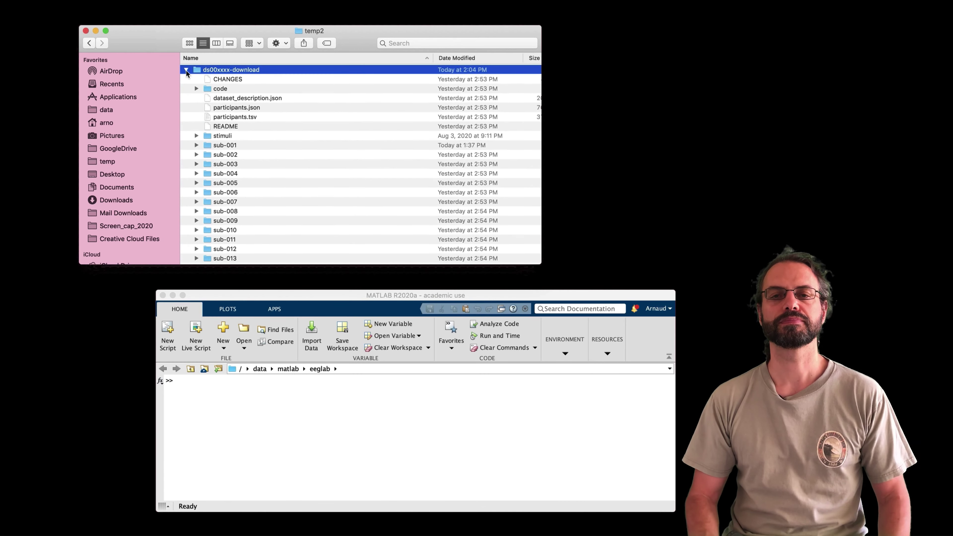
{"action": "left_click", "coordinate": [251, 117]}
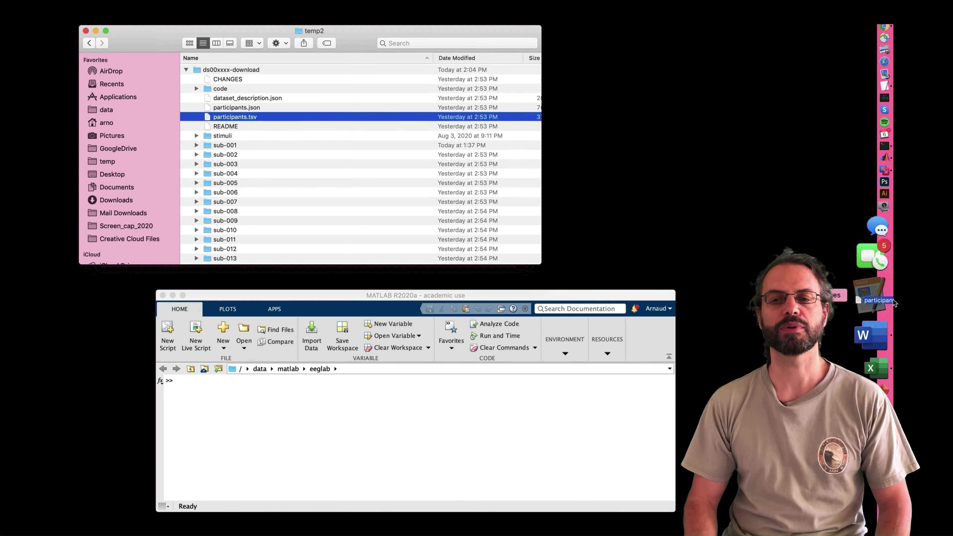
{"action": "left_click", "coordinate": [886, 322]}
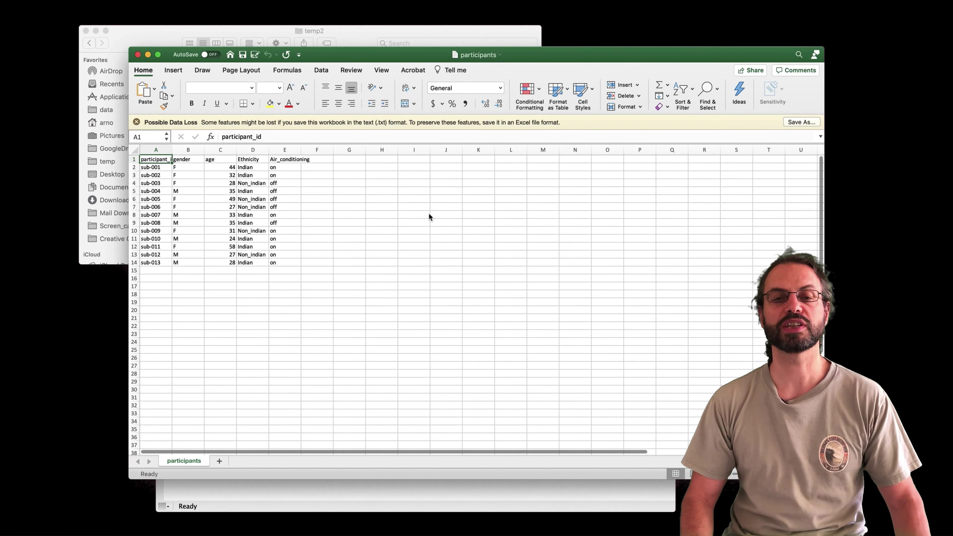
{"action": "left_click", "coordinate": [192, 150]}
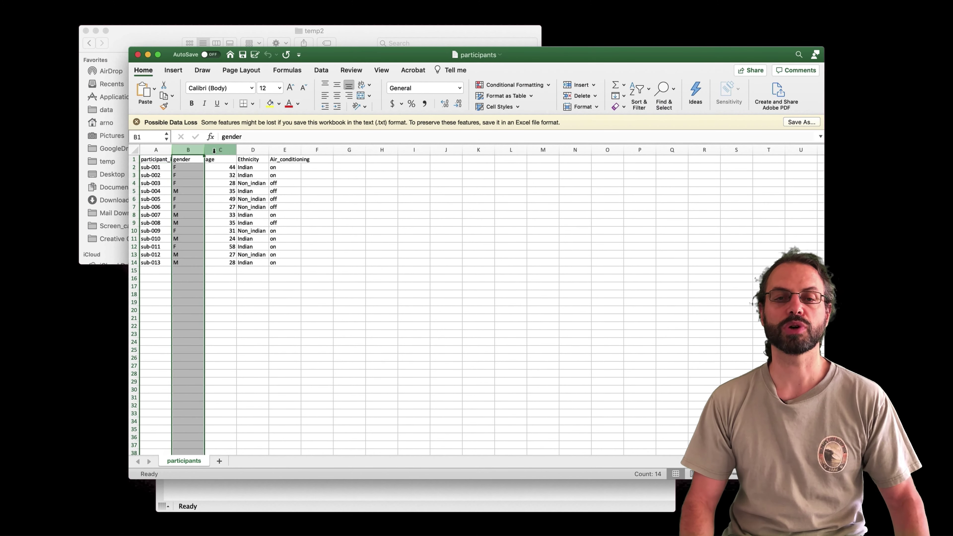
{"action": "left_click", "coordinate": [214, 150]}
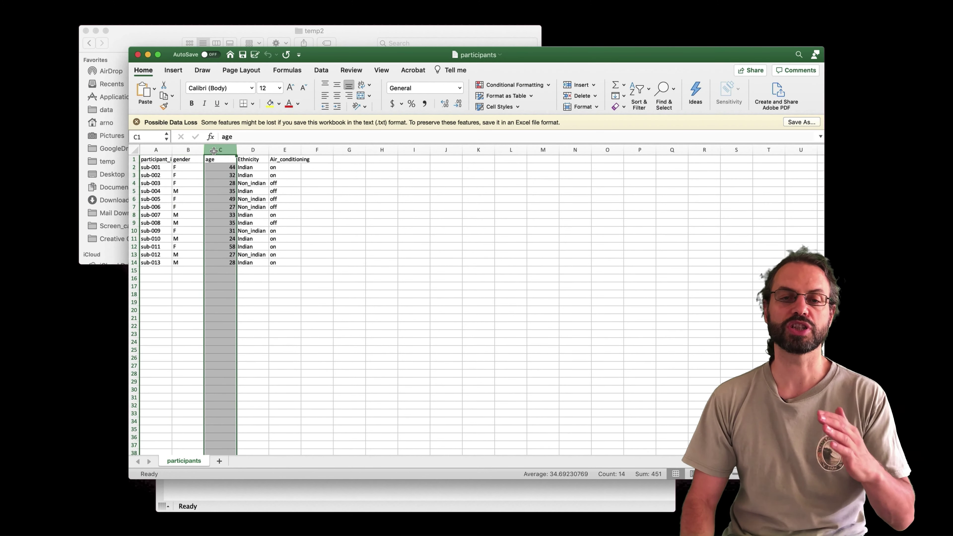
{"action": "left_click", "coordinate": [137, 55]}
{"action": "left_click", "coordinate": [257, 109]}
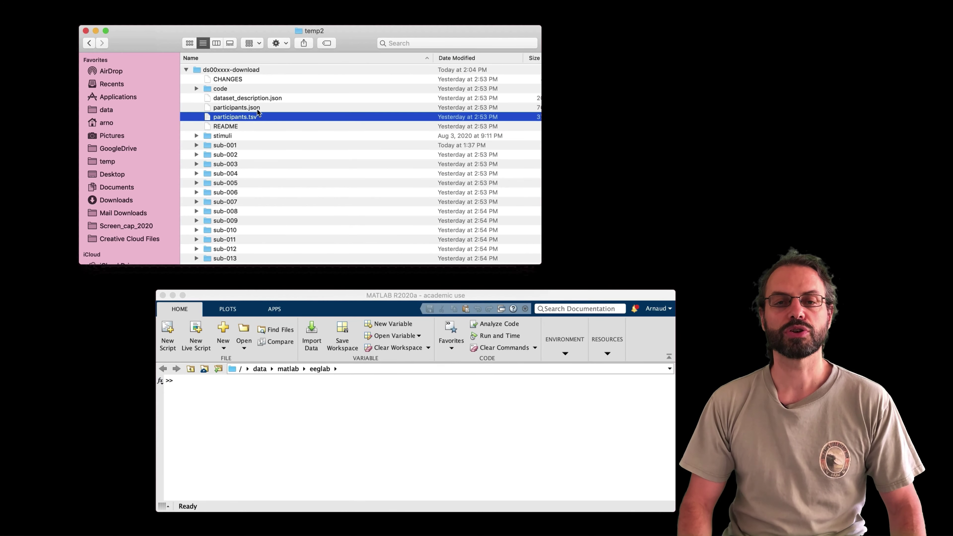
{"action": "left_click_drag", "start_coordinate": [259, 110], "coordinate": [882, 147]}
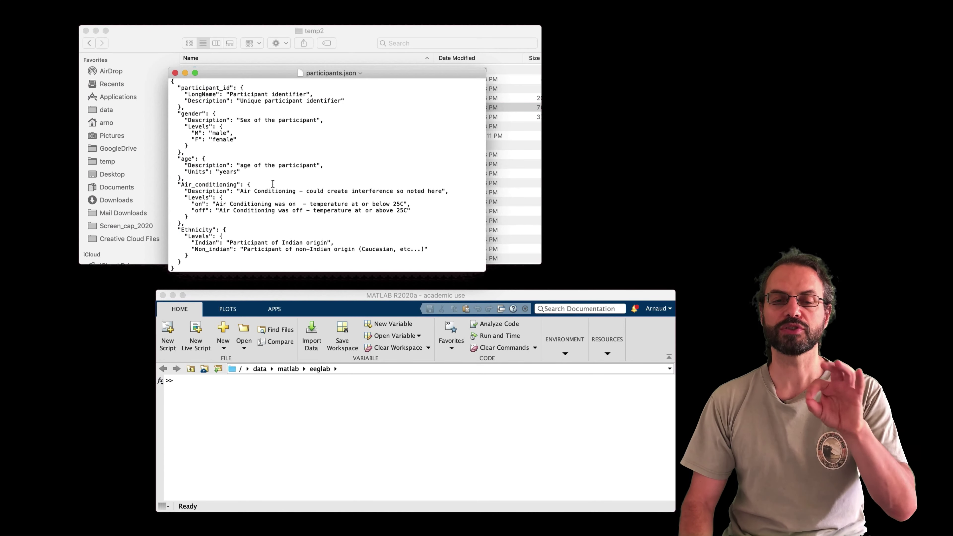
{"action": "left_click_drag", "start_coordinate": [172, 113], "coordinate": [181, 180]}
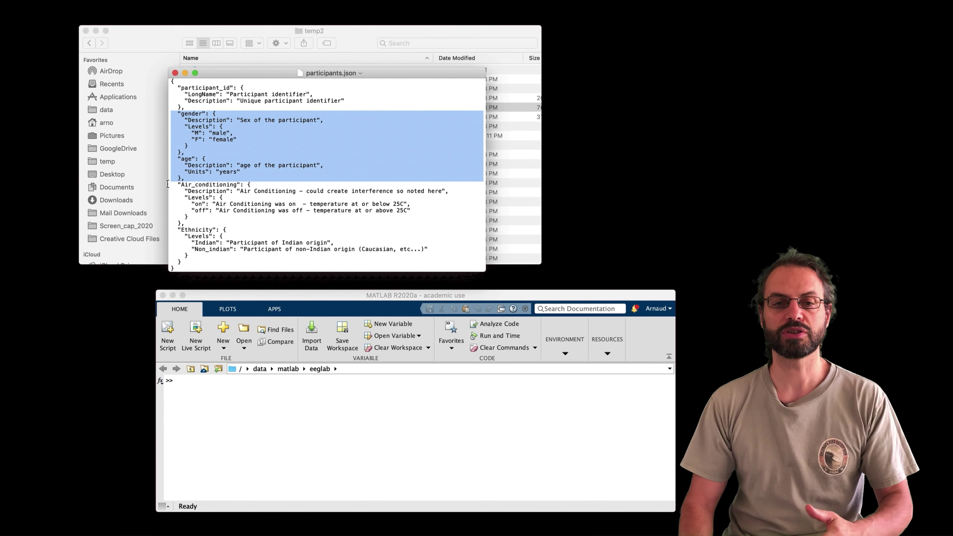
{"action": "left_click", "coordinate": [175, 72]}
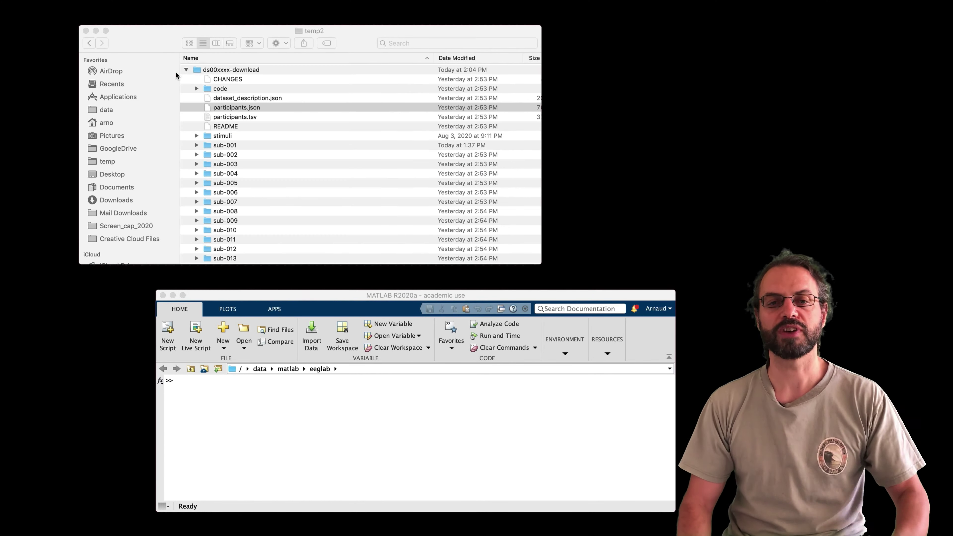
{"action": "left_click", "coordinate": [169, 46]}
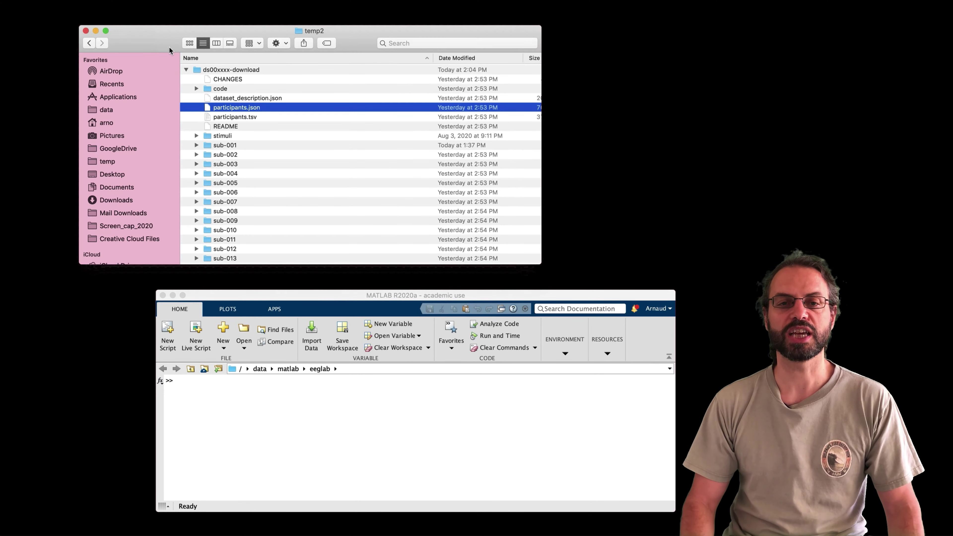
- Expand sub-001's eeg folder and select its run-01, run-02 and run-03 file groups
{"action": "left_click", "coordinate": [195, 145]}
{"action": "left_click", "coordinate": [207, 155]}
{"action": "left_click_drag", "start_coordinate": [541, 264], "coordinate": [550, 390]}
{"action": "left_click", "coordinate": [293, 164]}
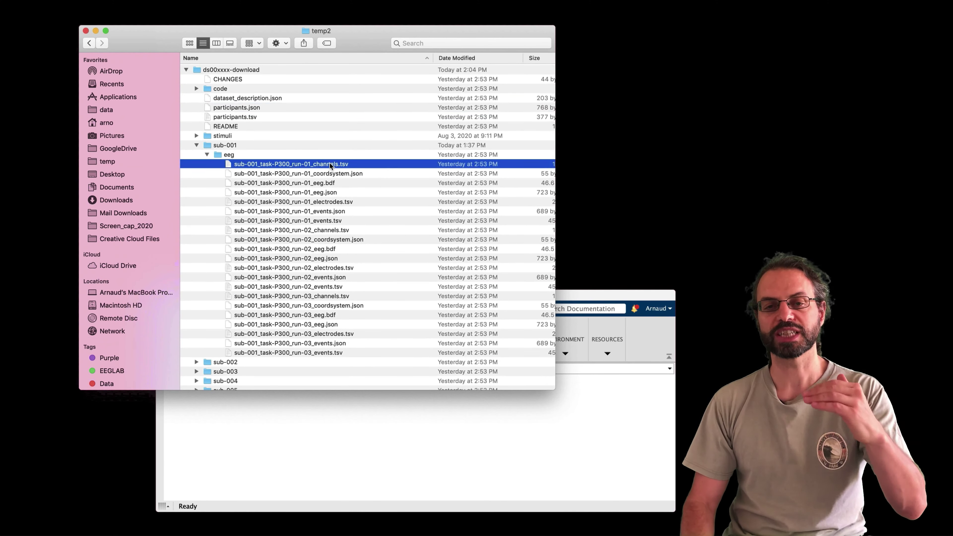
{"action": "left_click", "coordinate": [293, 223], "text": "shift"}
{"action": "left_click", "coordinate": [296, 230]}
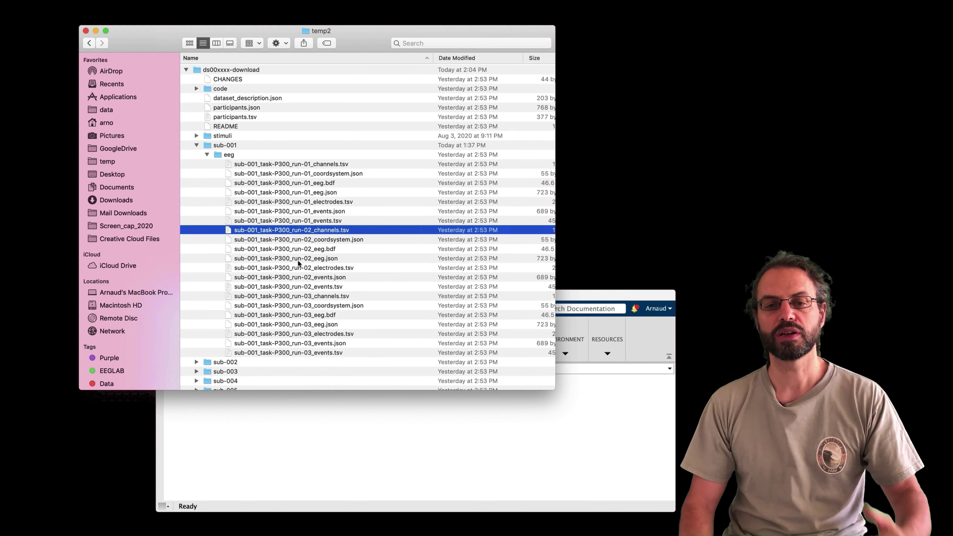
{"action": "left_click", "coordinate": [296, 286], "text": "shift"}
{"action": "left_click", "coordinate": [299, 296]}
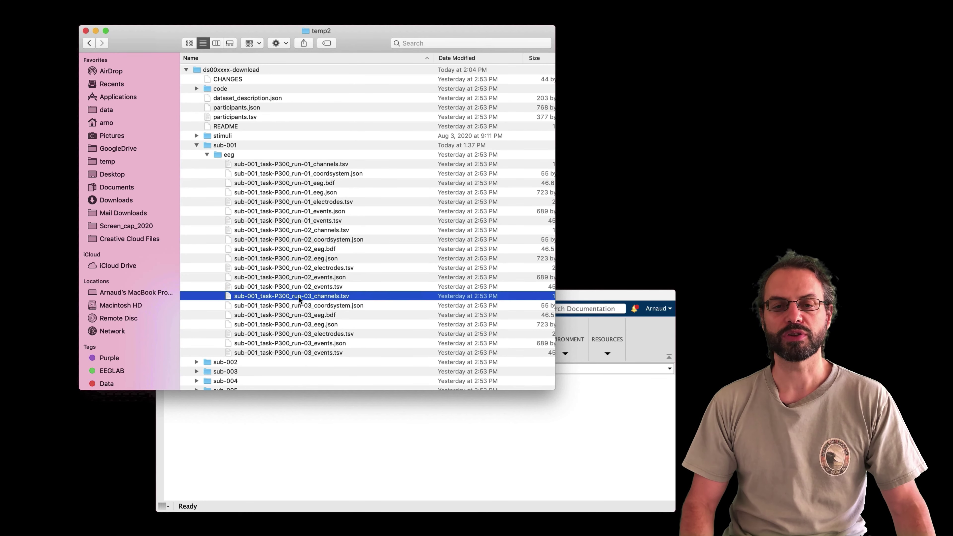
{"action": "left_click", "coordinate": [299, 353], "text": "shift"}
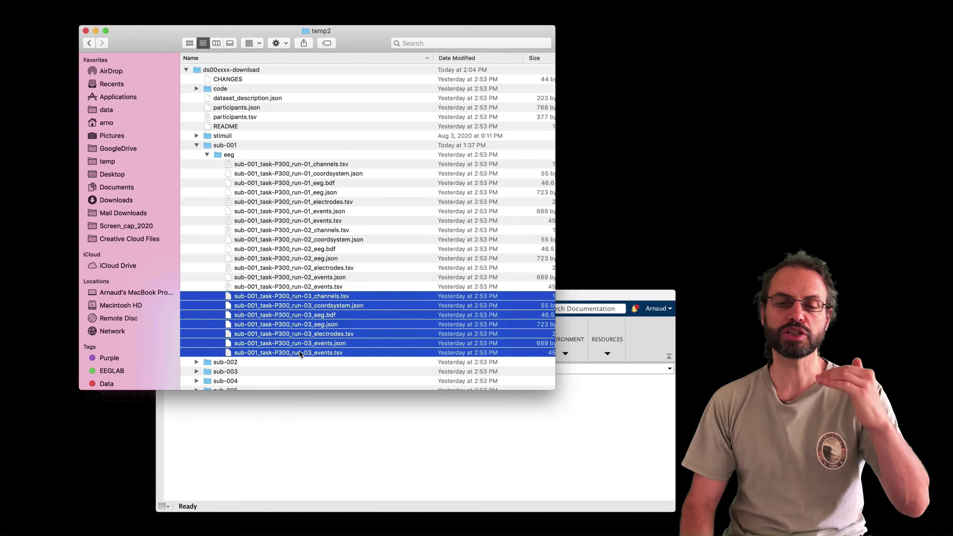
{"action": "left_click", "coordinate": [310, 164]}
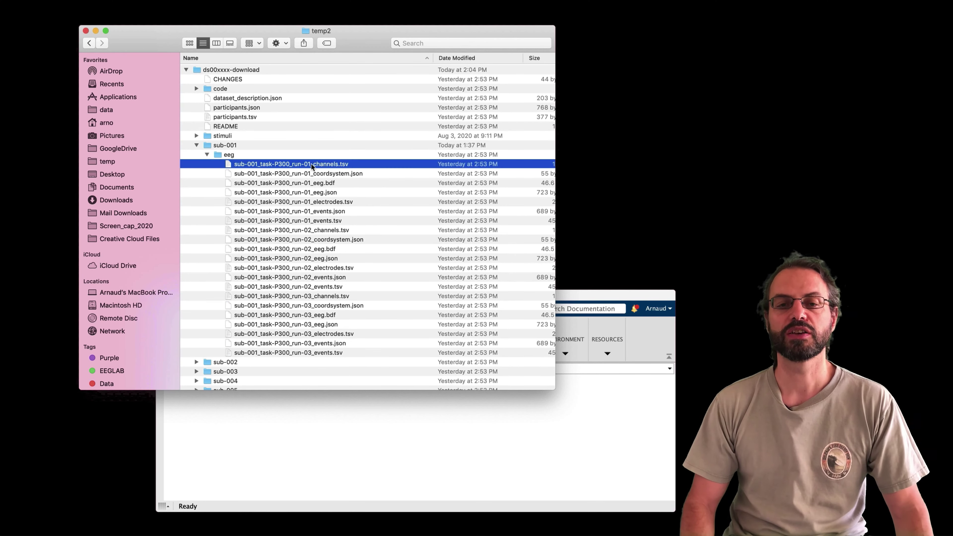
- Open sub-001's run-01 channels.tsv in Excel, scroll through it, and close it
{"action": "left_click_drag", "start_coordinate": [310, 165], "coordinate": [875, 346]}
{"action": "scroll", "coordinate": [370, 273], "scroll_direction": "down", "scroll_amount": 15}
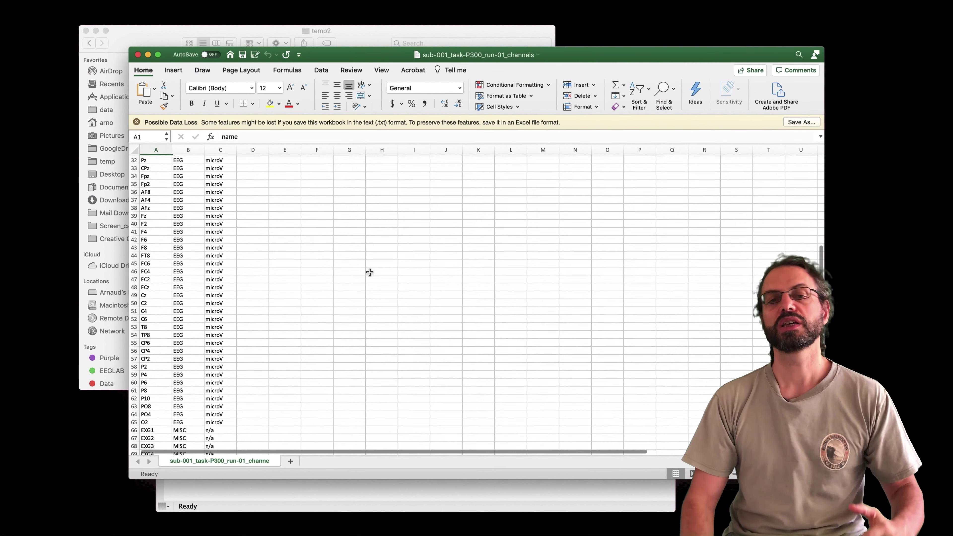
{"action": "left_click", "coordinate": [138, 55]}
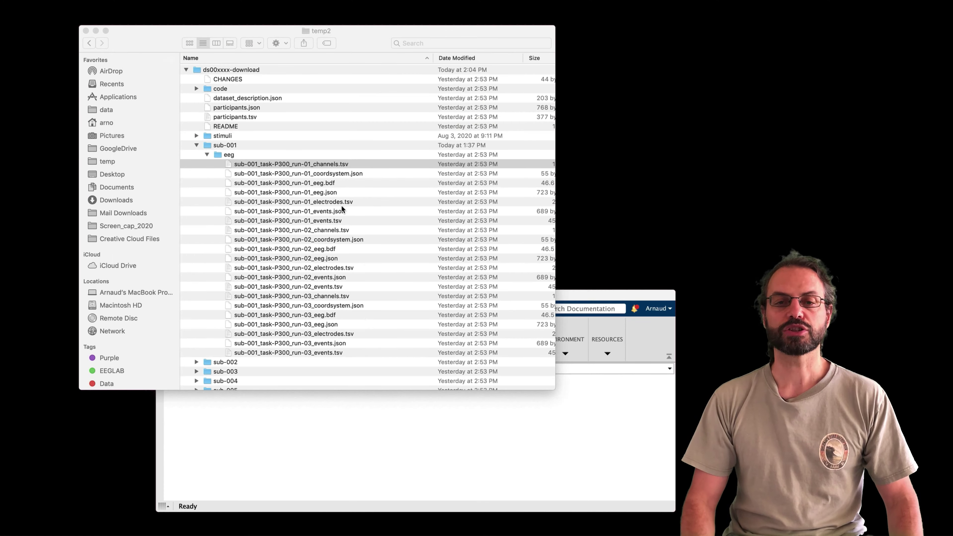
- Open sub-001's run-01 electrodes.tsv in Excel and scroll through the electrode list
{"action": "left_click_drag", "start_coordinate": [342, 201], "coordinate": [889, 323]}
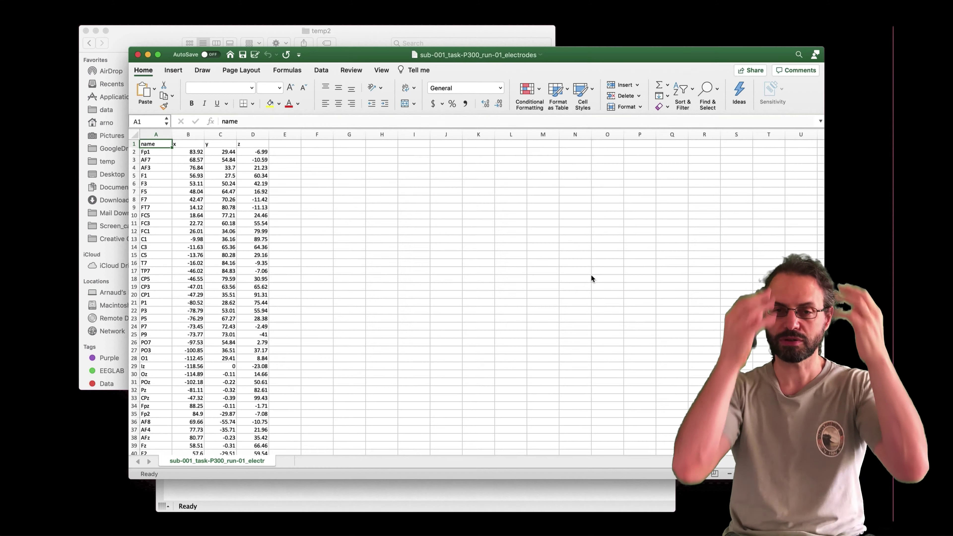
{"action": "scroll", "coordinate": [295, 327], "scroll_direction": "down", "scroll_amount": 6}
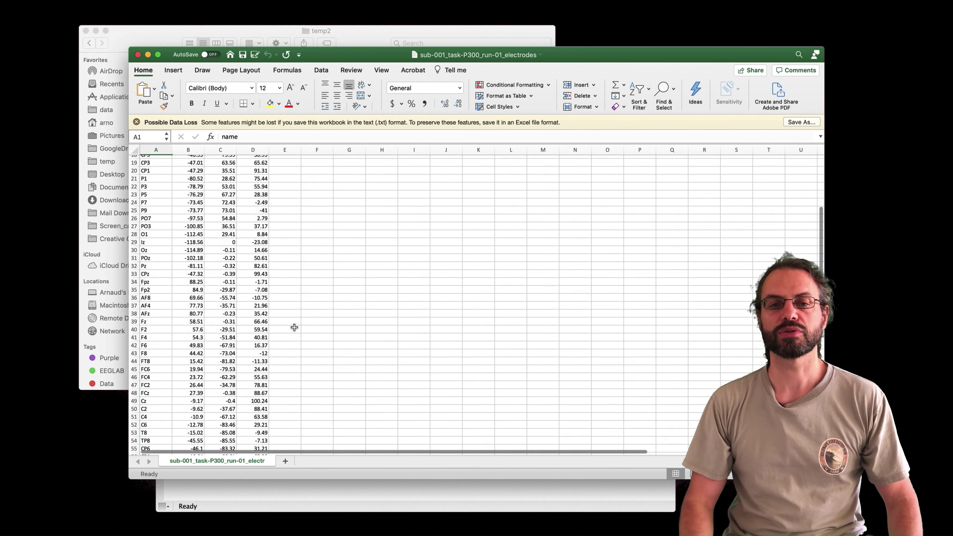
{"action": "scroll", "coordinate": [294, 328], "scroll_direction": "down", "scroll_amount": 3}
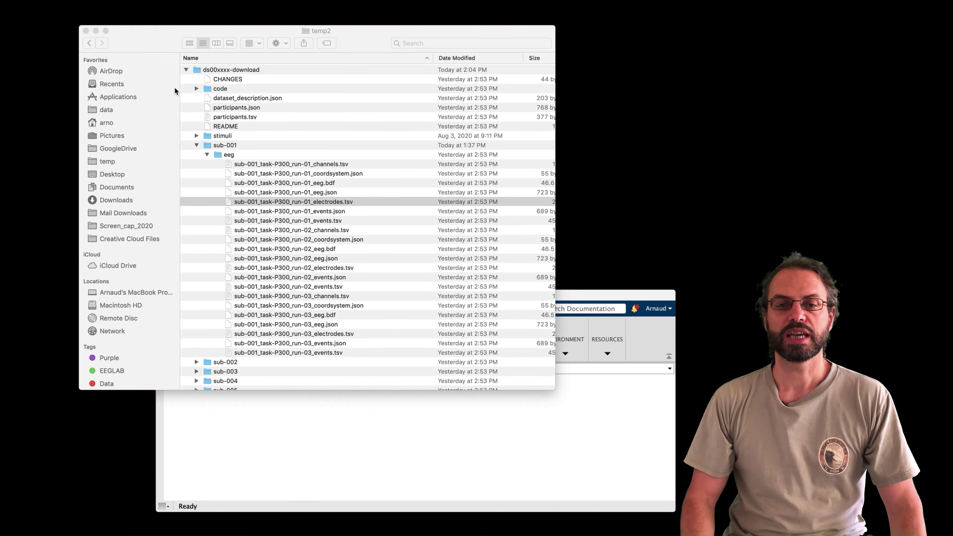
- Open sub-001_task-P300_run-01_events.tsv in Excel and inspect its value, trial_type and onset columns
{"action": "left_click_drag", "start_coordinate": [288, 221], "coordinate": [889, 326]}
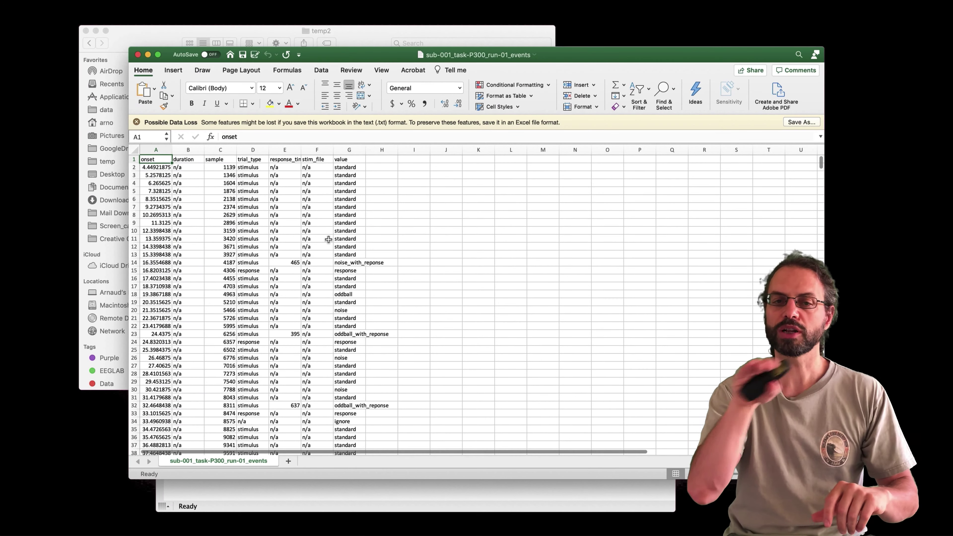
{"action": "scroll", "coordinate": [259, 281], "scroll_direction": "down", "scroll_amount": 8}
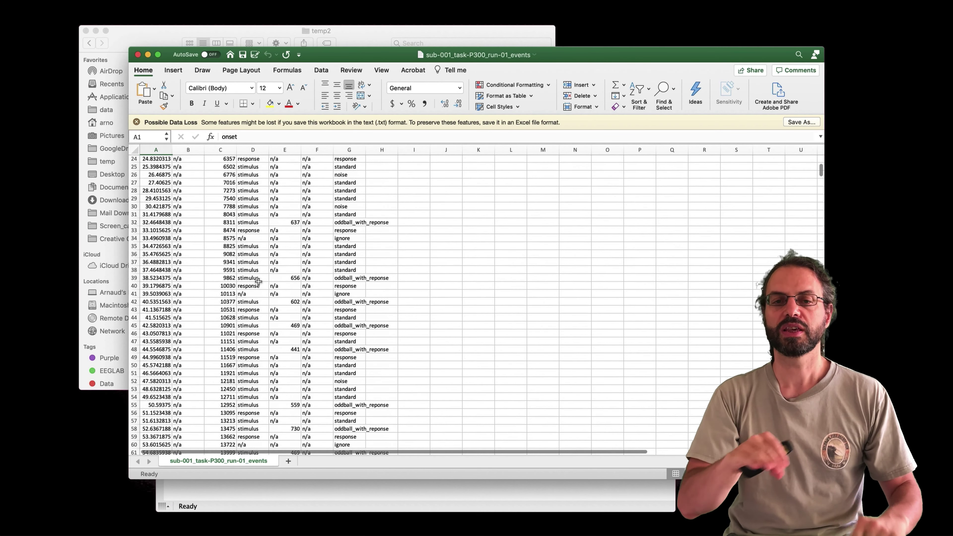
{"action": "scroll", "coordinate": [259, 281], "scroll_direction": "down", "scroll_amount": 20}
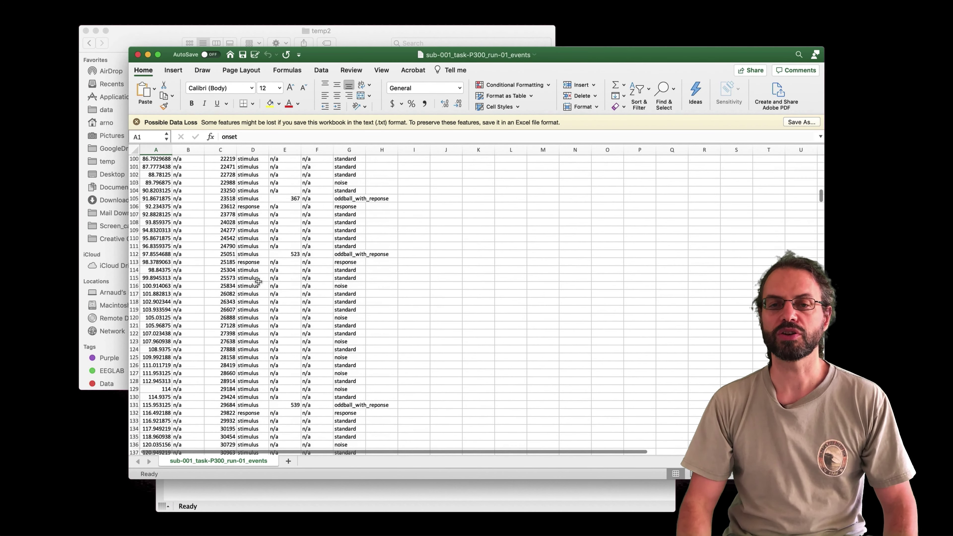
{"action": "scroll", "coordinate": [300, 225], "scroll_direction": "up", "scroll_amount": 20}
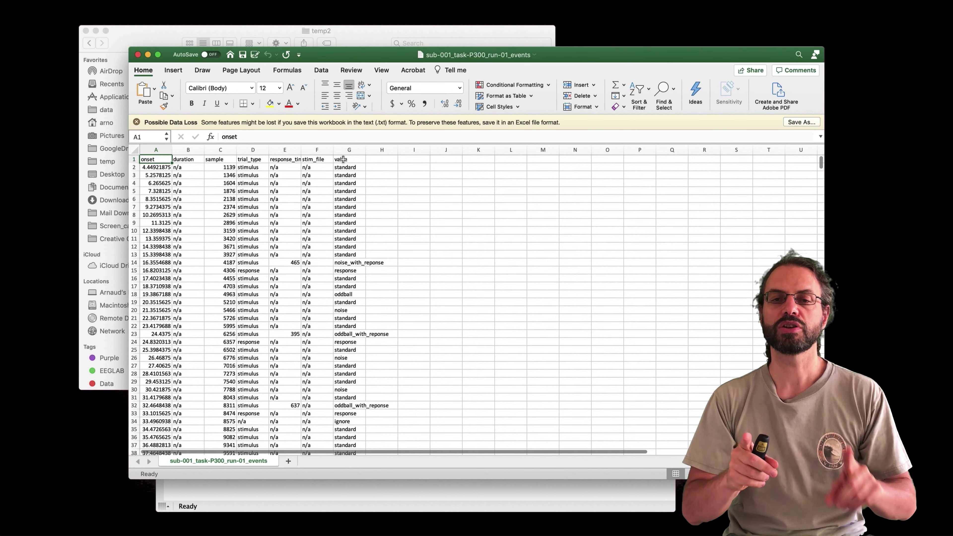
{"action": "left_click", "coordinate": [347, 150]}
{"action": "left_click", "coordinate": [253, 150]}
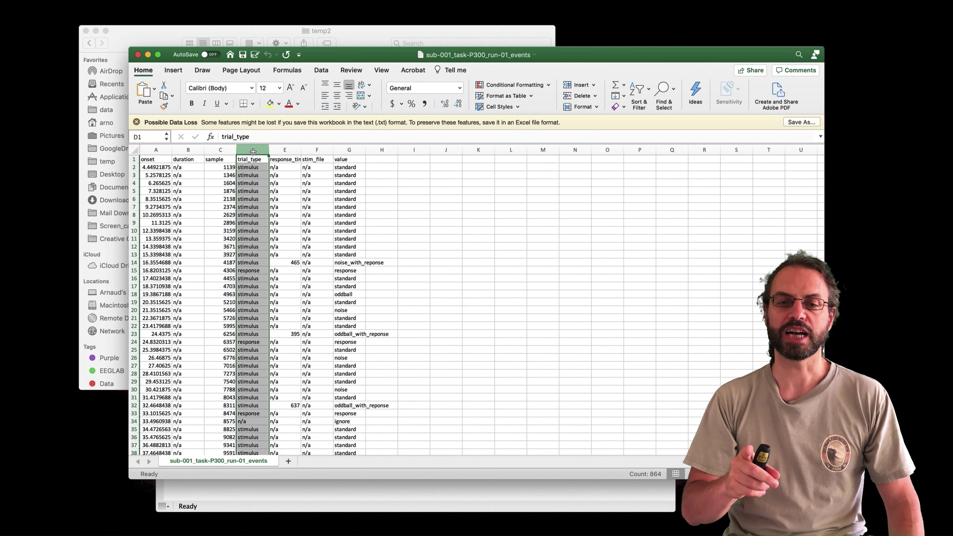
{"action": "left_click", "coordinate": [161, 151]}
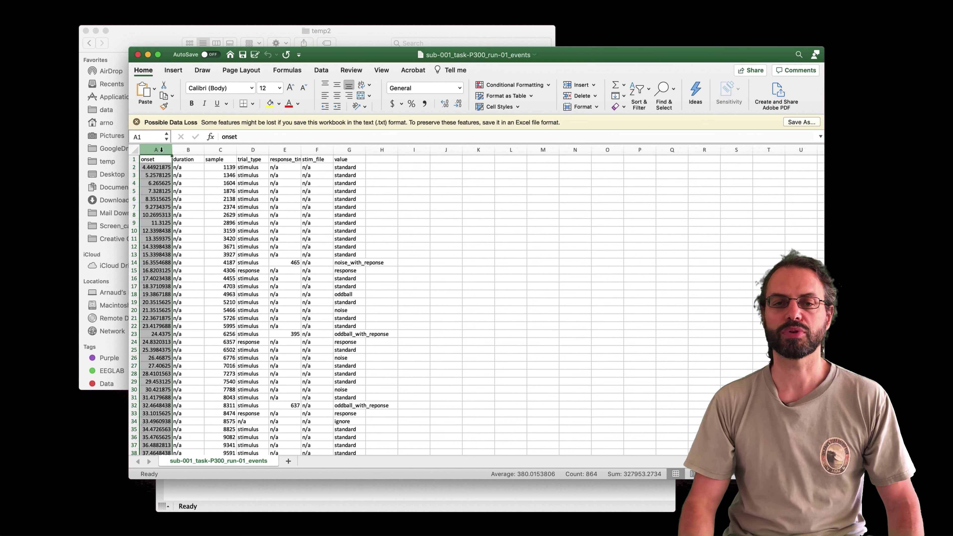
- Close Excel and trash every file matching '01_' within the temp2 folder
{"action": "left_click", "coordinate": [137, 55]}
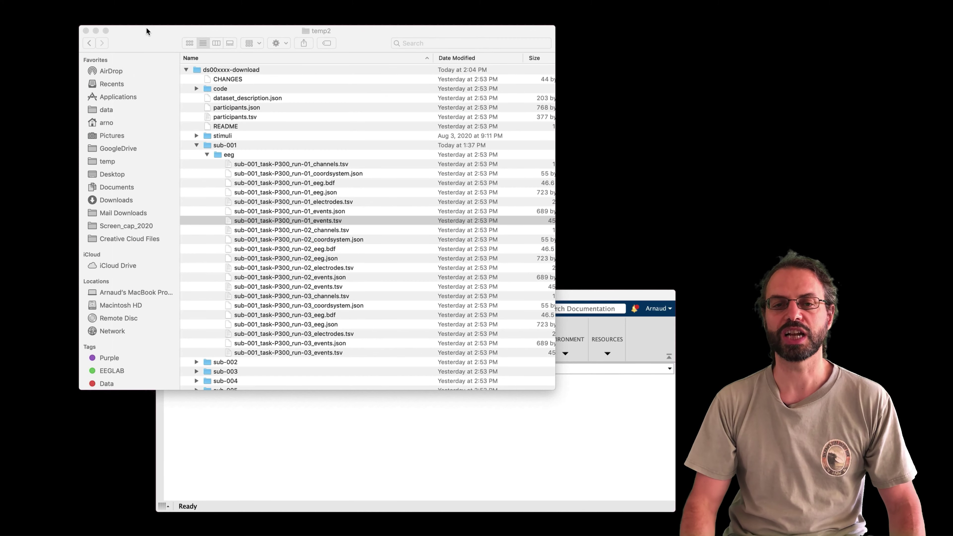
{"action": "left_click", "coordinate": [148, 36]}
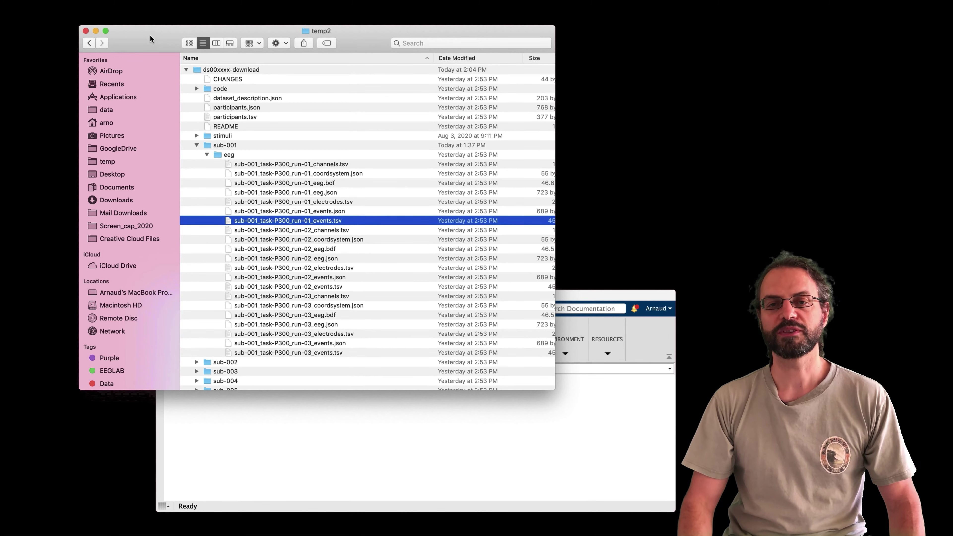
{"action": "left_click", "coordinate": [423, 44]}
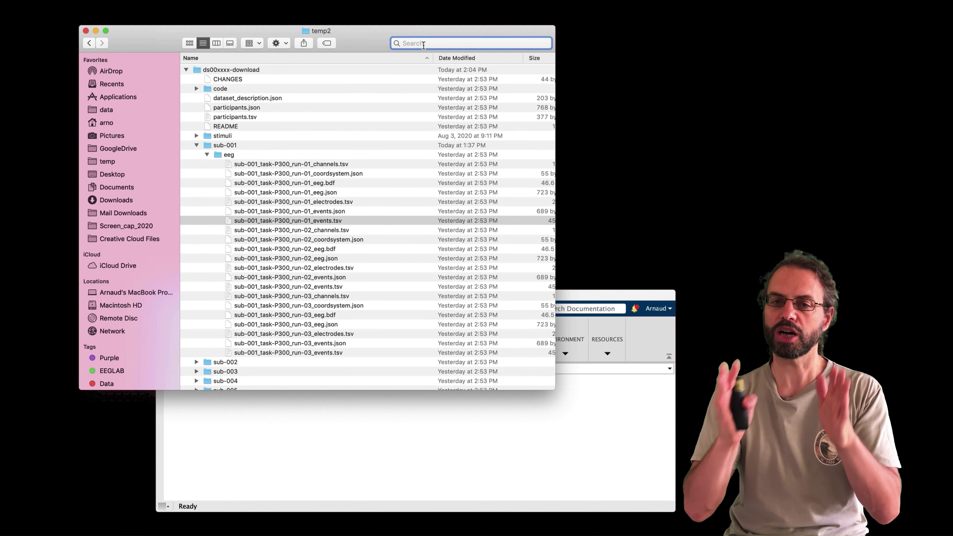
{"action": "type", "text": "01"}
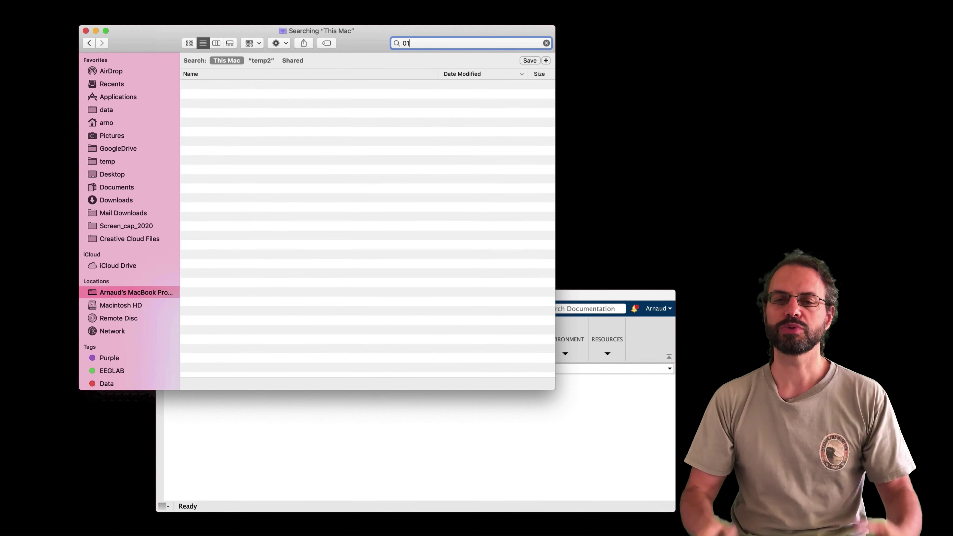
{"action": "type", "text": "_"}
{"action": "left_click", "coordinate": [262, 61]}
{"action": "left_click", "coordinate": [291, 86]}
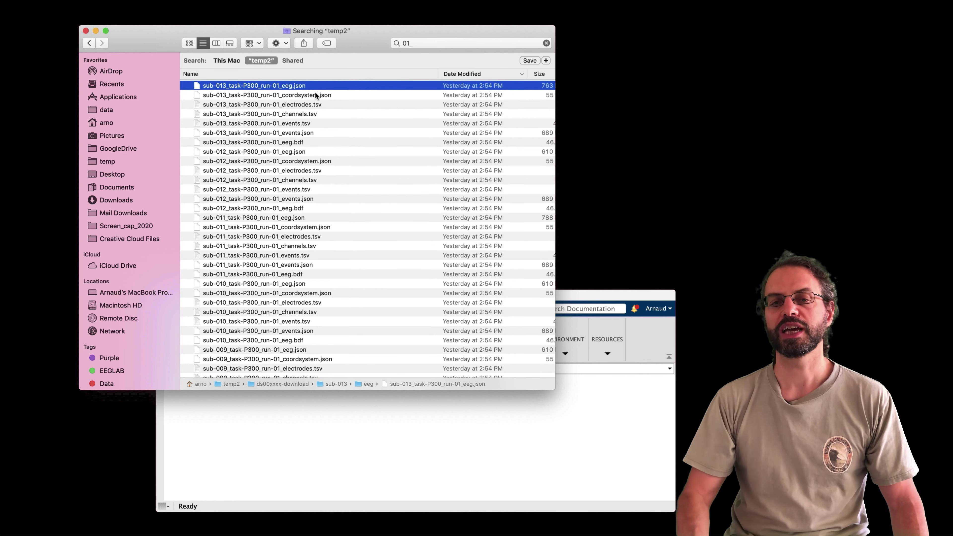
{"action": "key", "text": "super+a"}
{"action": "key", "text": "super+BackSpace"}
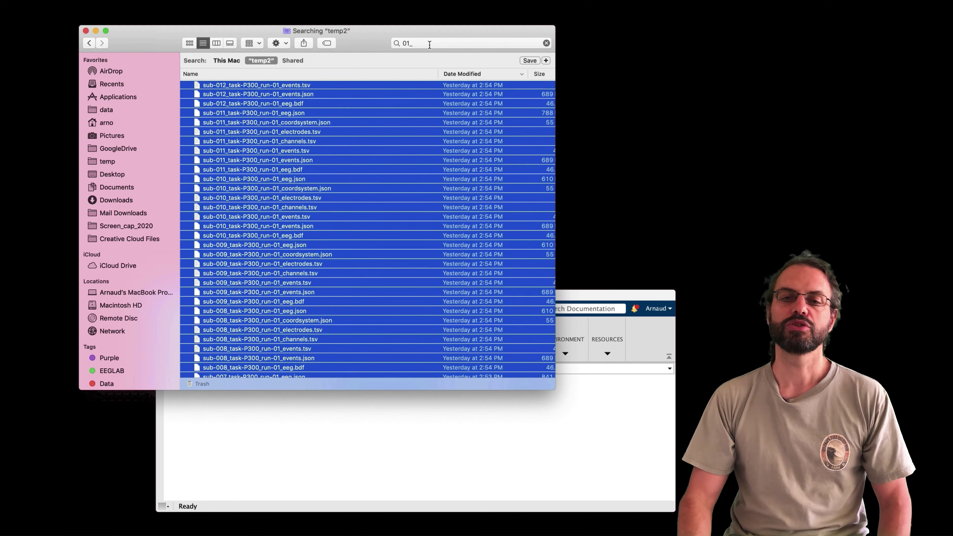
- Search temp2 for '02_' and trash all matching run-02 files
{"action": "left_click", "coordinate": [426, 42]}
{"action": "key", "text": "BackSpace"}
{"action": "key", "text": "BackSpace"}
{"action": "type", "text": "2_"}
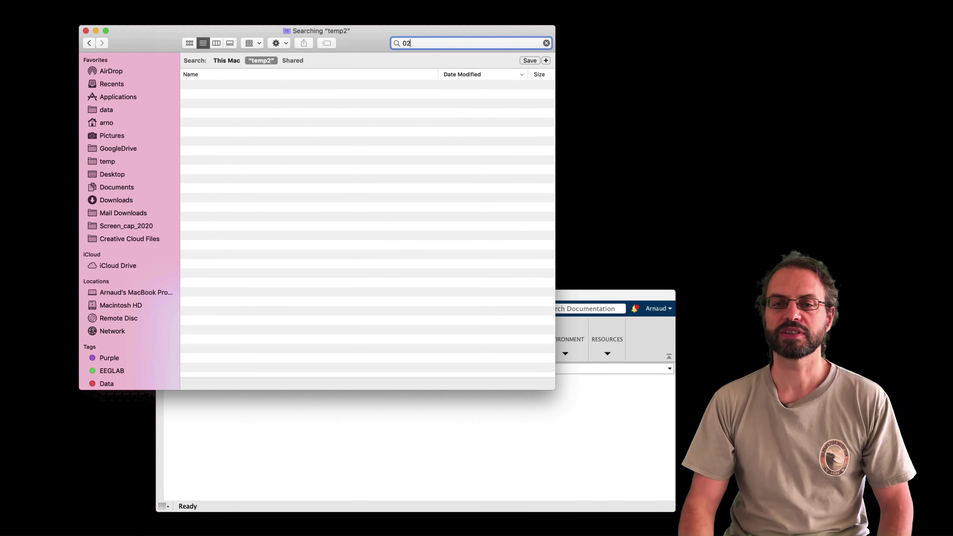
{"action": "left_click", "coordinate": [353, 104]}
{"action": "key", "text": "super+a"}
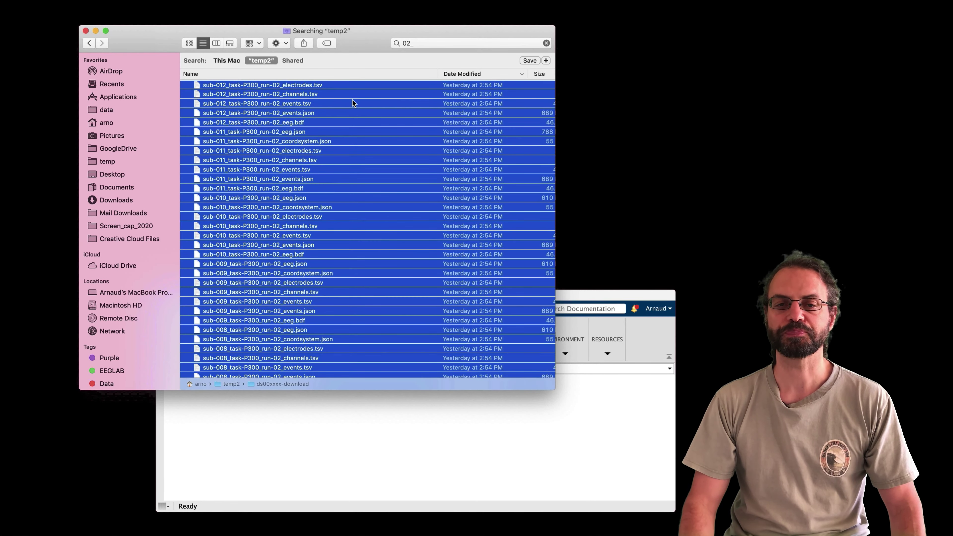
{"action": "key", "text": "super+BackSpace"}
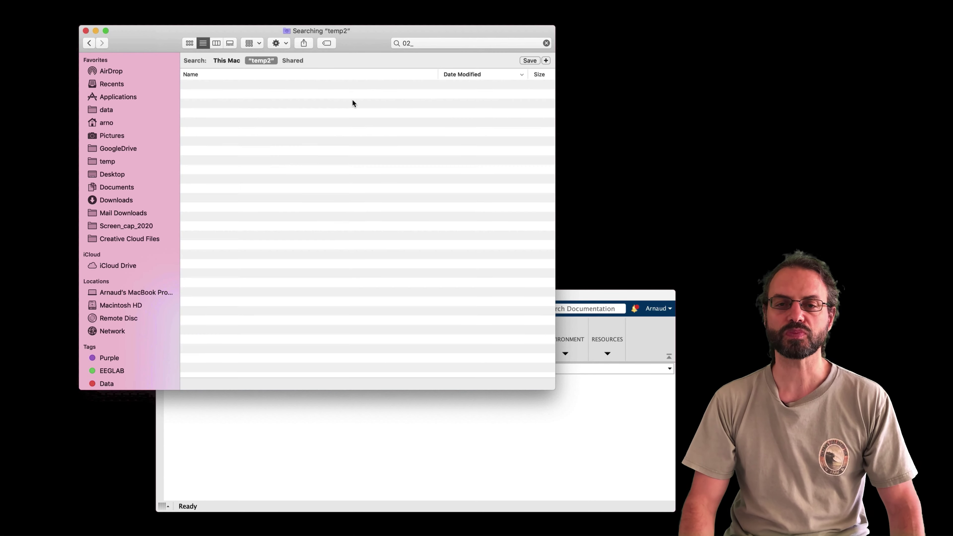
- Return to temp2 and expand sub-002's eeg folder to confirm only run-03 files remain
{"action": "left_click", "coordinate": [91, 42]}
{"action": "left_click", "coordinate": [195, 230]}
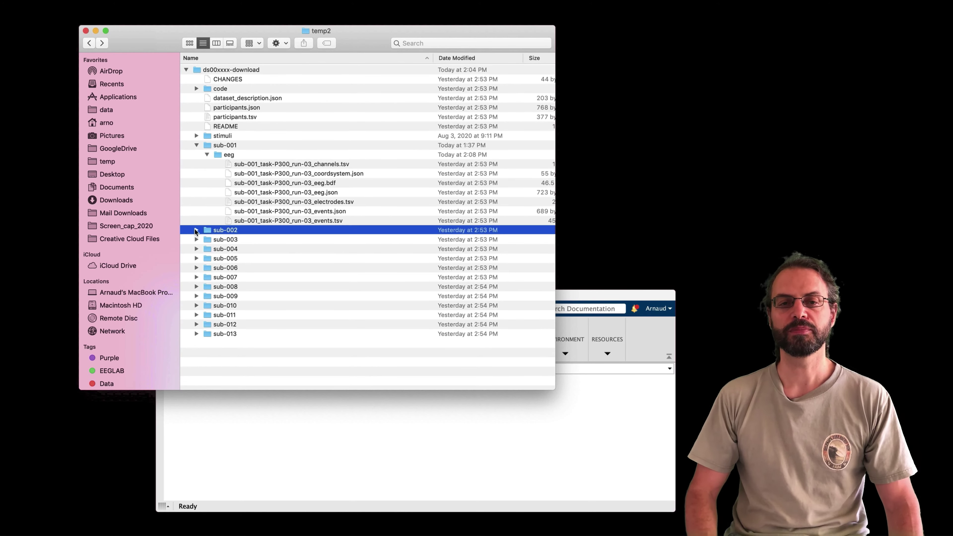
{"action": "left_click", "coordinate": [196, 230]}
{"action": "left_click", "coordinate": [206, 239]}
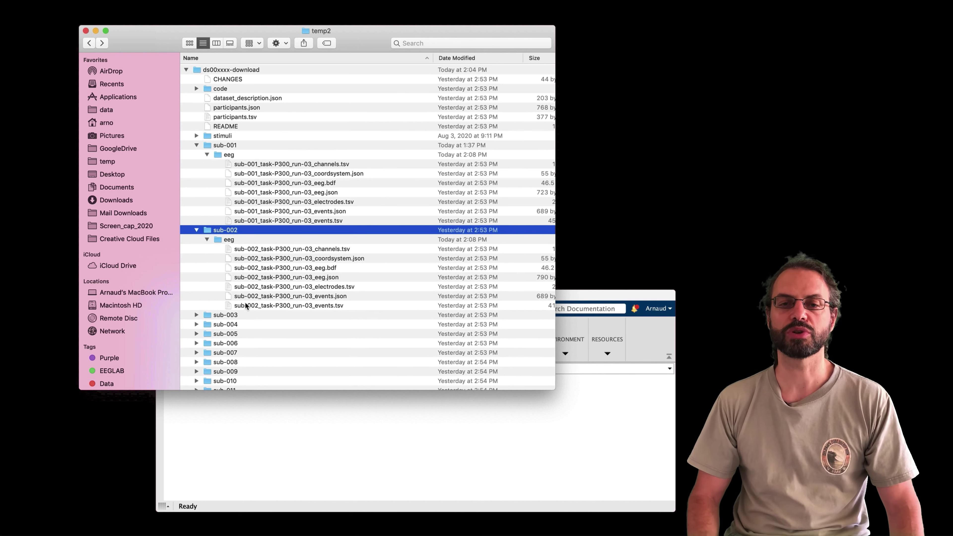
- Close Finder and relaunch EEGLAB by running eeglab in the MATLAB Command Window
{"action": "left_click", "coordinate": [86, 31]}
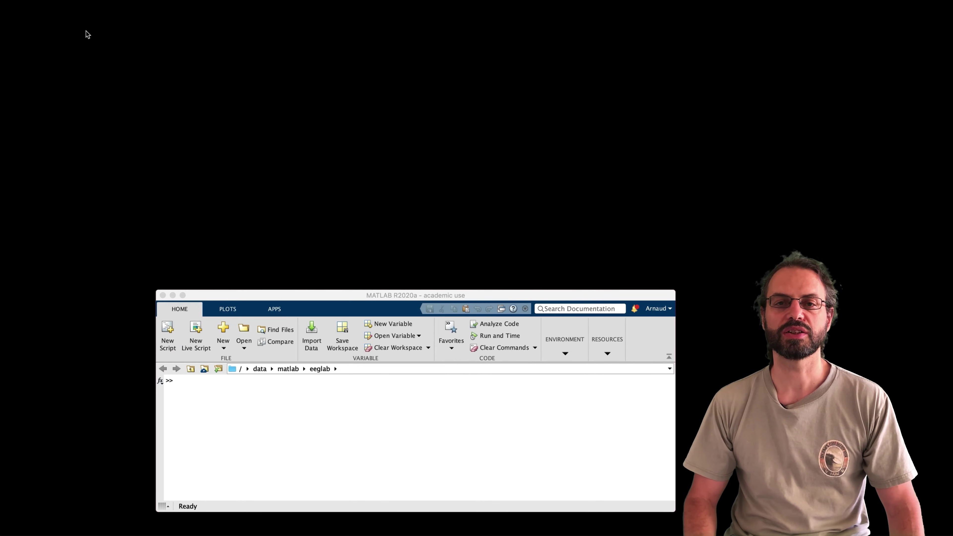
{"action": "left_click", "coordinate": [249, 394]}
{"action": "type", "text": "eeglab"}
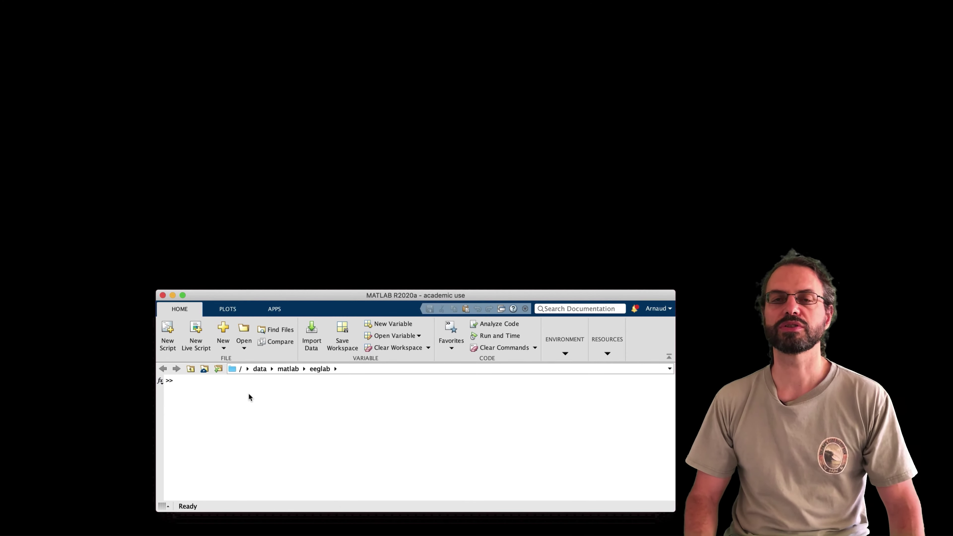
{"action": "key", "text": "Return"}
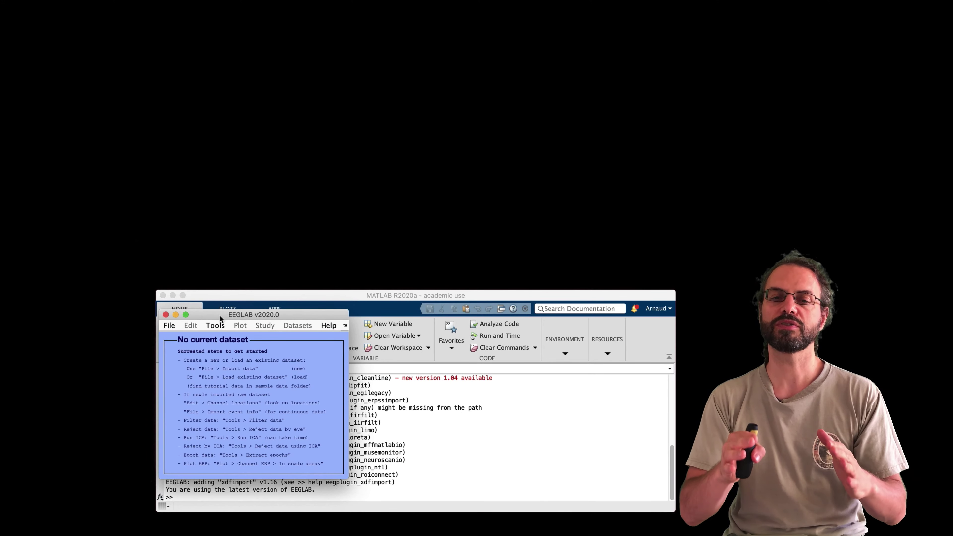
- Bring up the BIDS tools folder chooser for importing a BIDS folder as a STUDY
{"action": "left_click_drag", "start_coordinate": [221, 318], "coordinate": [174, 92]}
{"action": "left_click", "coordinate": [122, 99]}
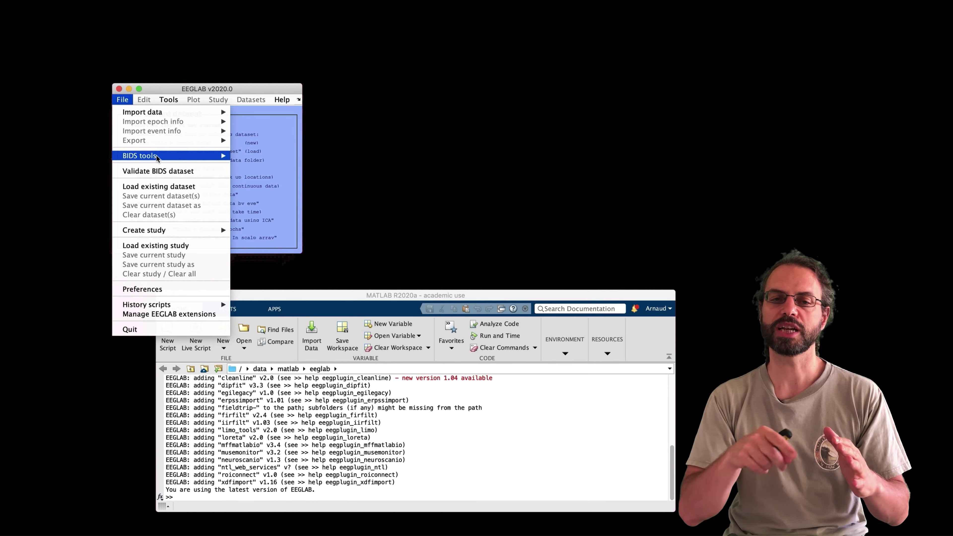
{"action": "mouse_move", "coordinate": [157, 158]}
{"action": "left_click", "coordinate": [301, 190]}
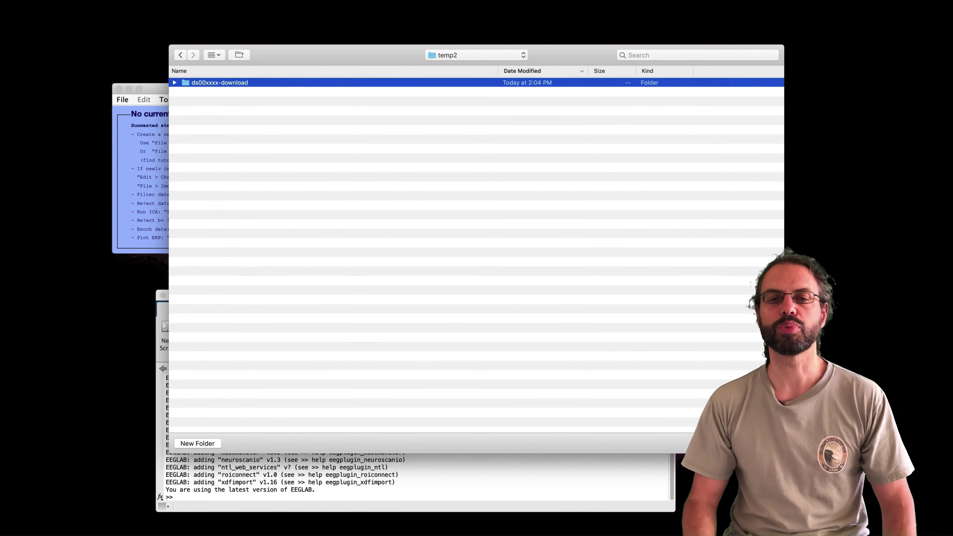
- Import ds00xxxx-download as a STUDY, overwriting events and channel locations, with value as event type
{"action": "key", "text": "Return"}
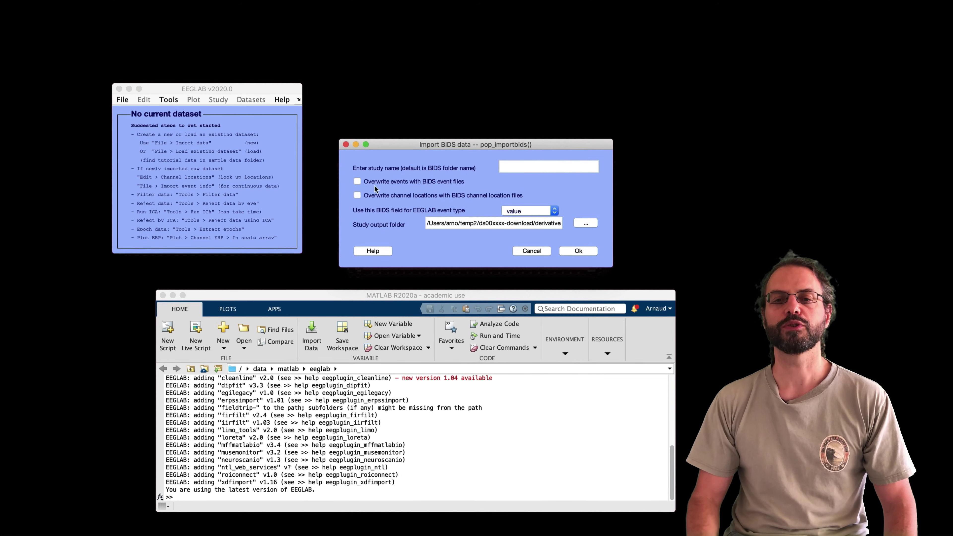
{"action": "left_click", "coordinate": [358, 183]}
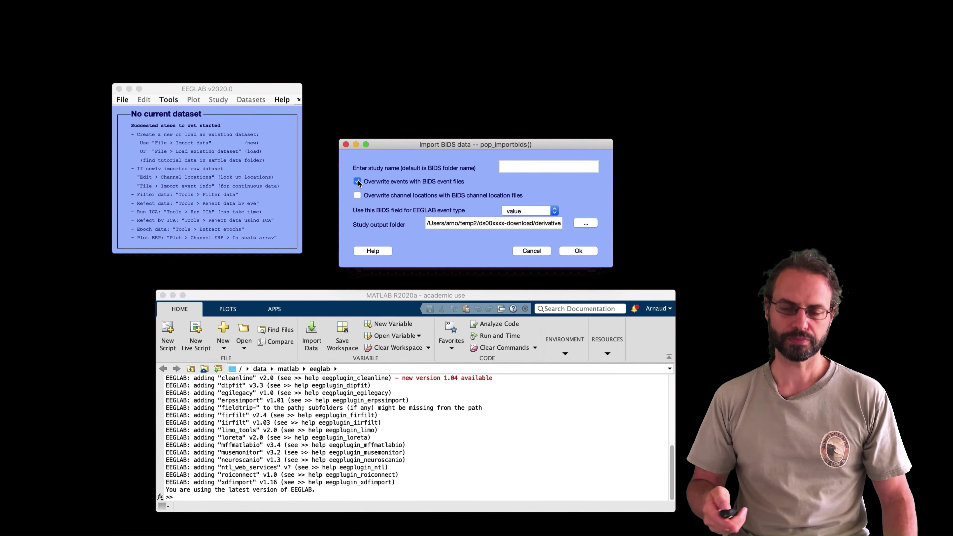
{"action": "left_click", "coordinate": [358, 196]}
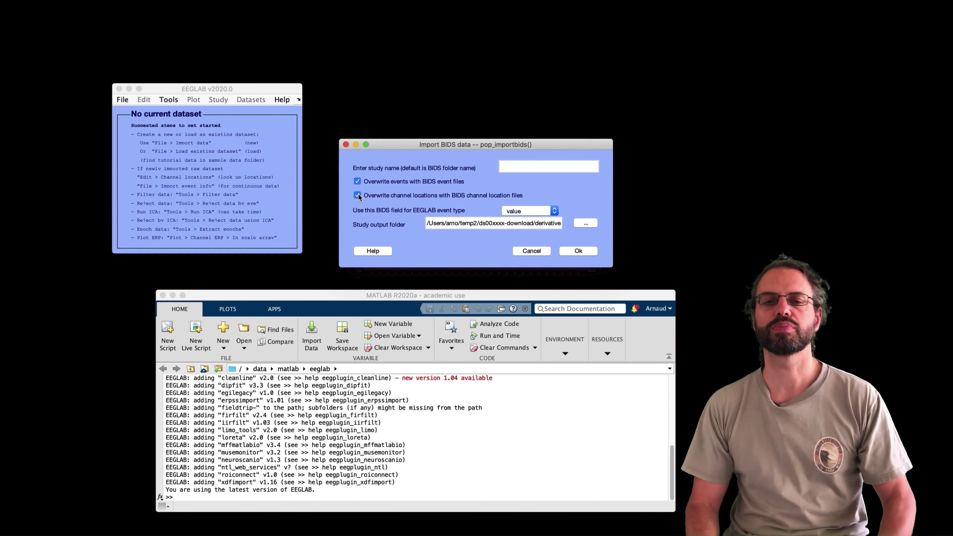
{"action": "left_click", "coordinate": [526, 210]}
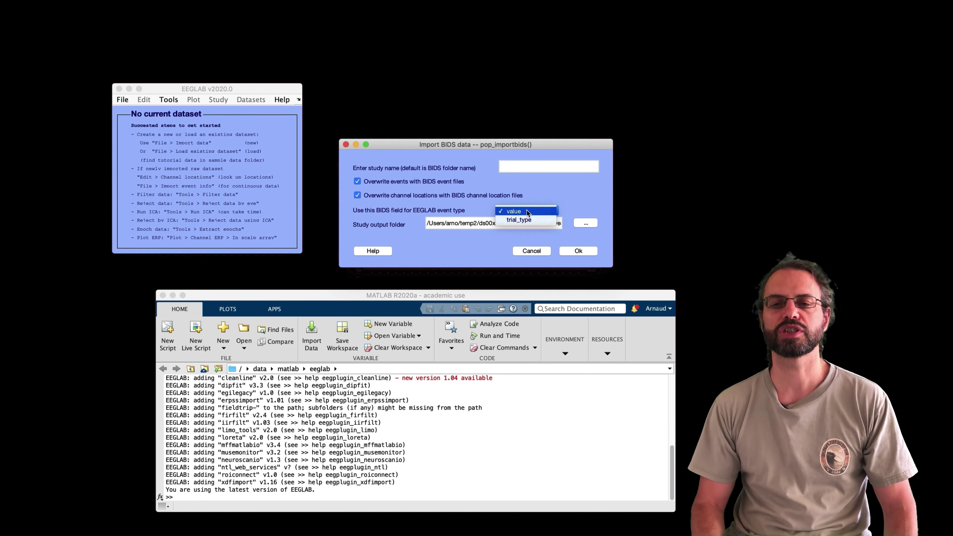
{"action": "left_click", "coordinate": [526, 211]}
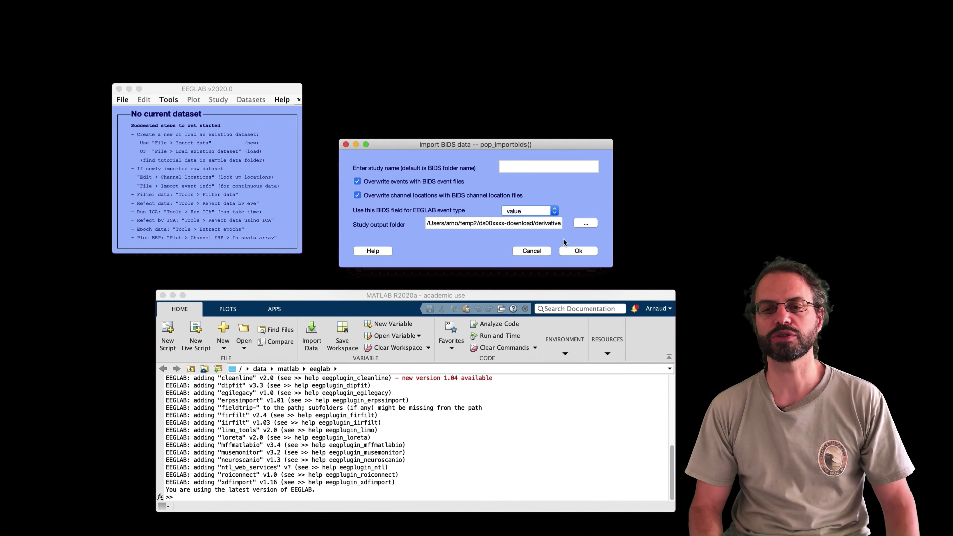
{"action": "left_click", "coordinate": [573, 253]}
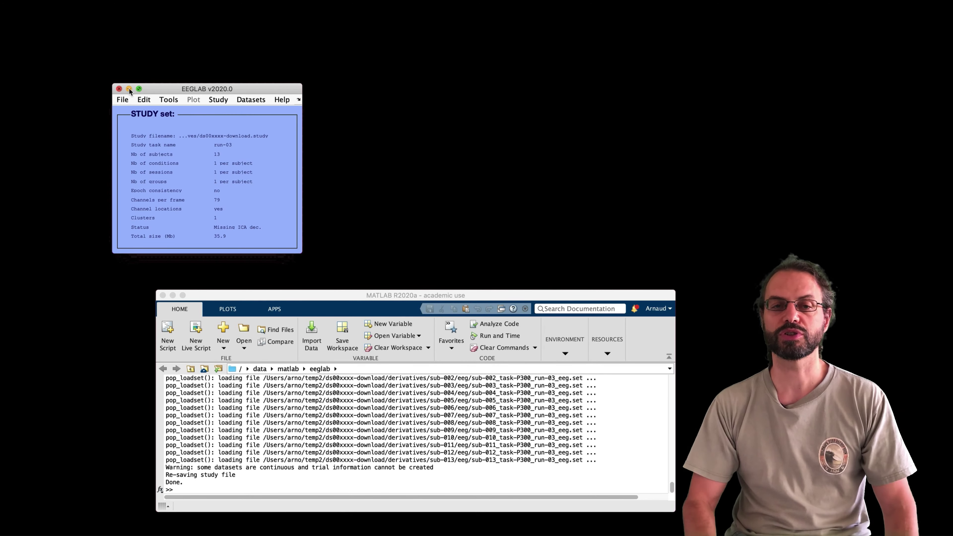
- Remove channels EXG1 through Temp from all 13 study datasets and overwrite the files on disk
{"action": "left_click", "coordinate": [144, 100]}
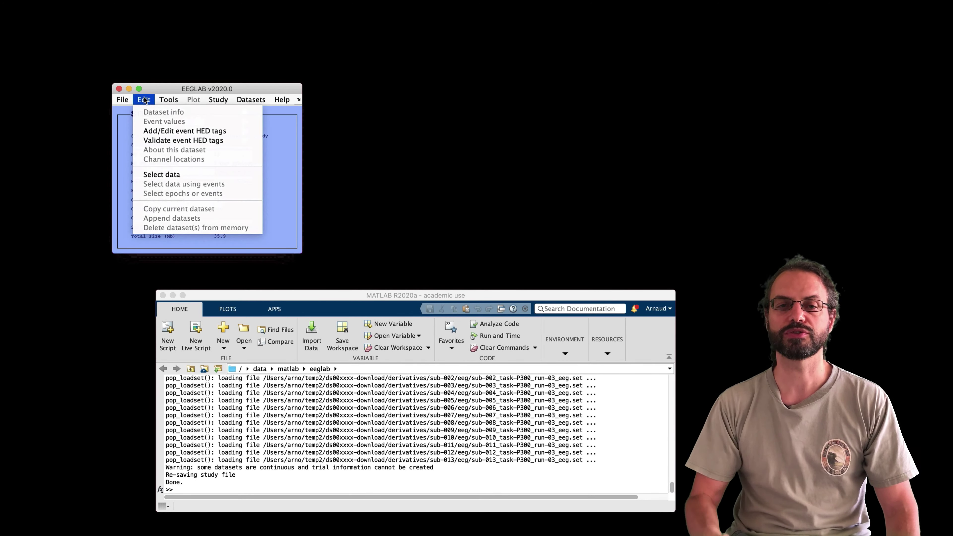
{"action": "left_click", "coordinate": [162, 174]}
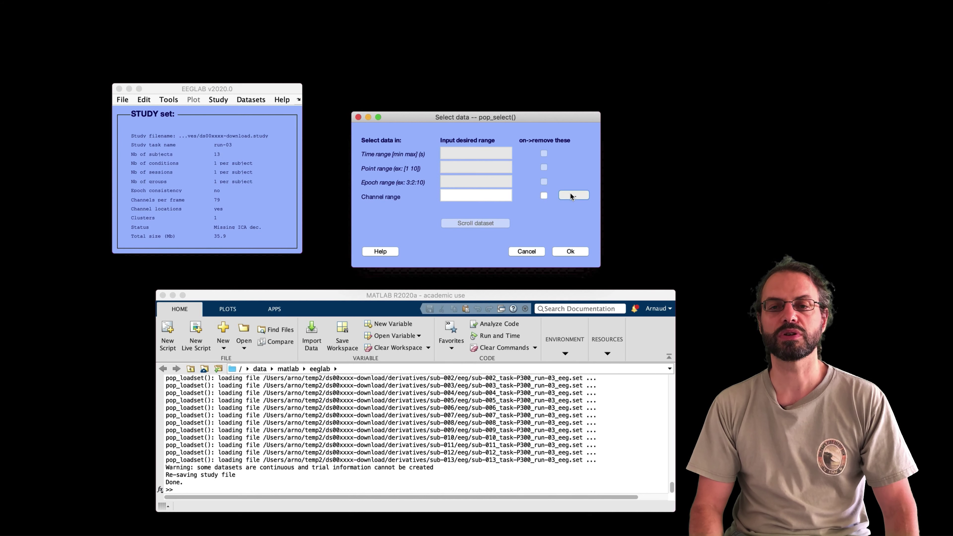
{"action": "left_click", "coordinate": [571, 196]}
{"action": "scroll", "coordinate": [481, 215], "scroll_direction": "down", "scroll_amount": 15}
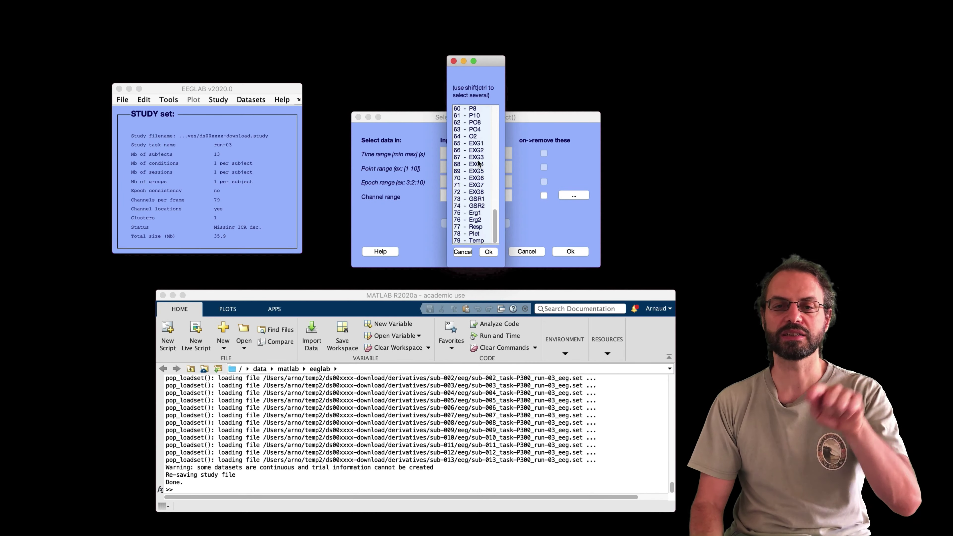
{"action": "left_click_drag", "start_coordinate": [475, 144], "coordinate": [484, 228]}
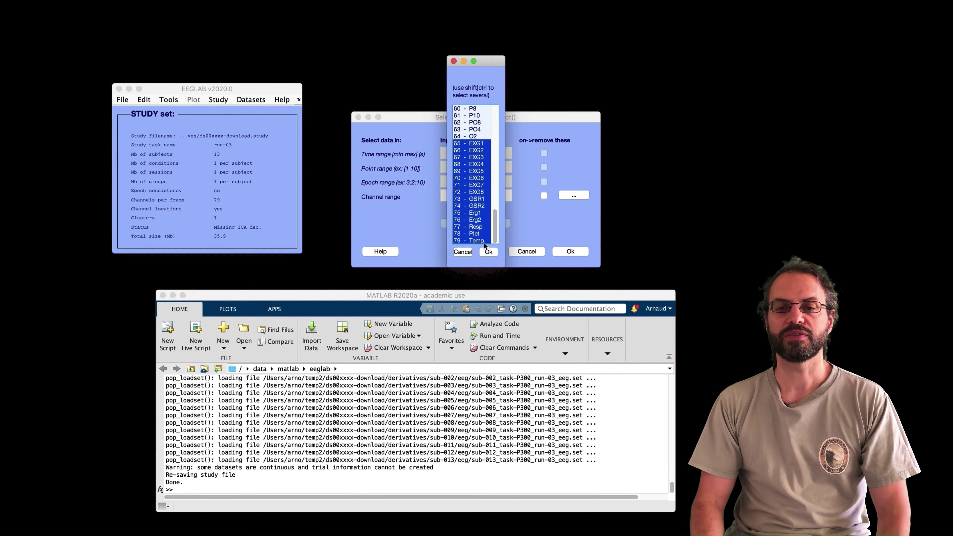
{"action": "left_click", "coordinate": [488, 251]}
{"action": "left_click", "coordinate": [544, 195]}
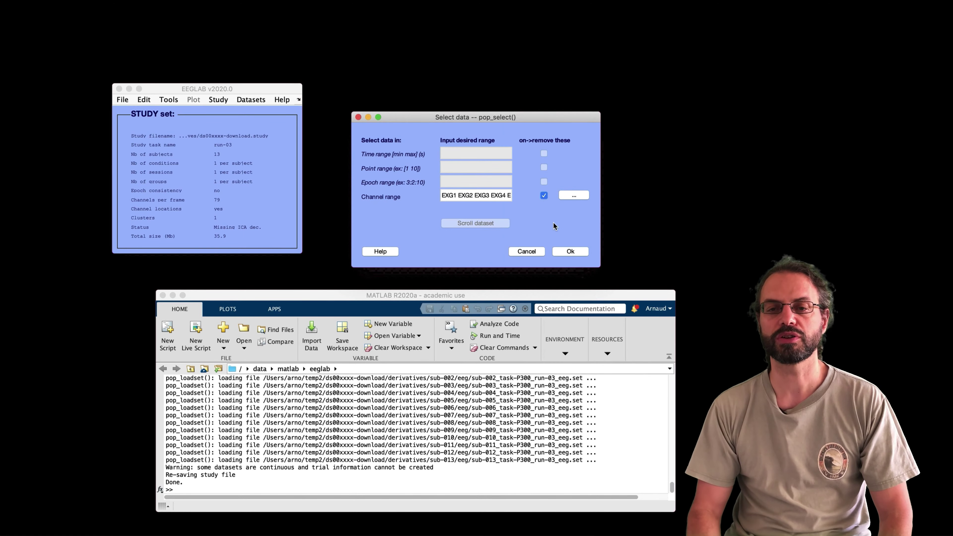
{"action": "left_click", "coordinate": [563, 251]}
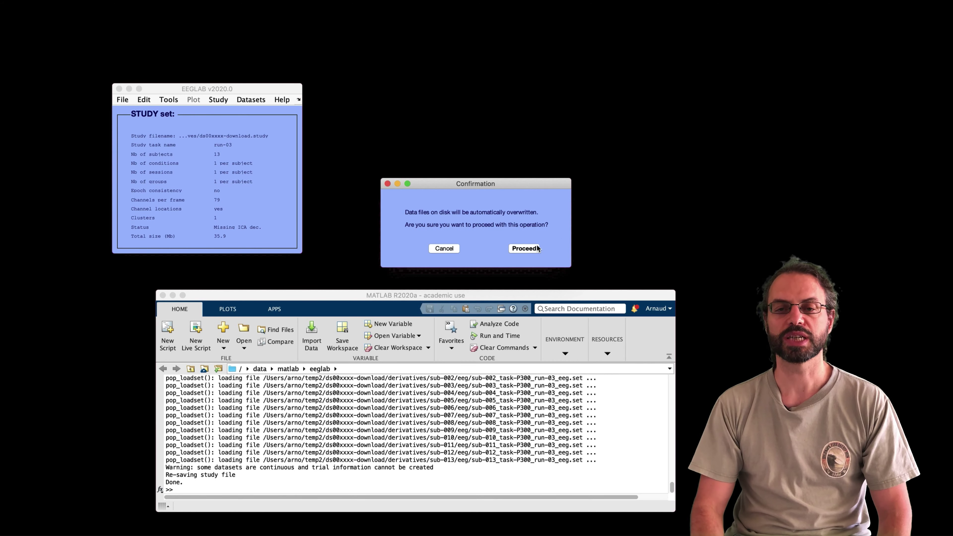
{"action": "left_click", "coordinate": [525, 249]}
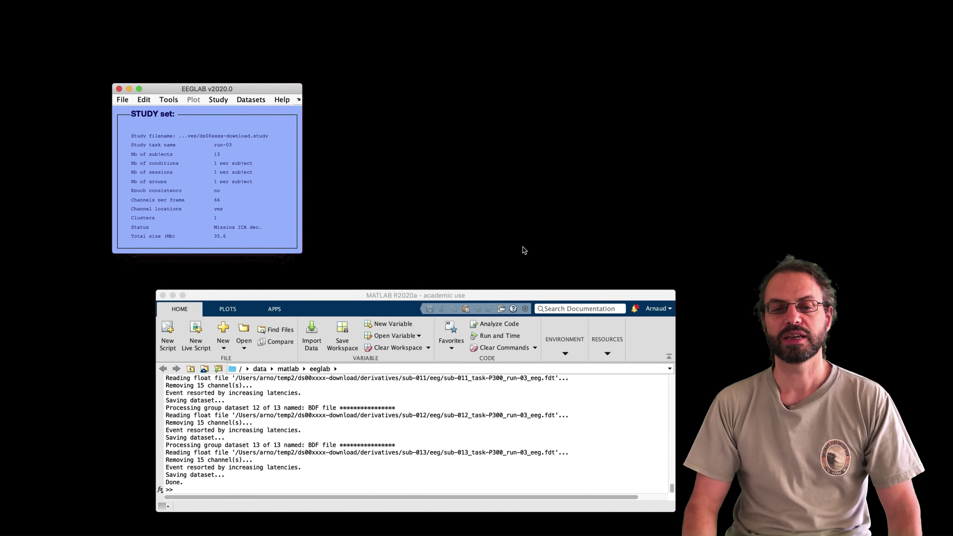
- Apply average reference to all 13 study datasets and overwrite them on disk
{"action": "left_click", "coordinate": [170, 100]}
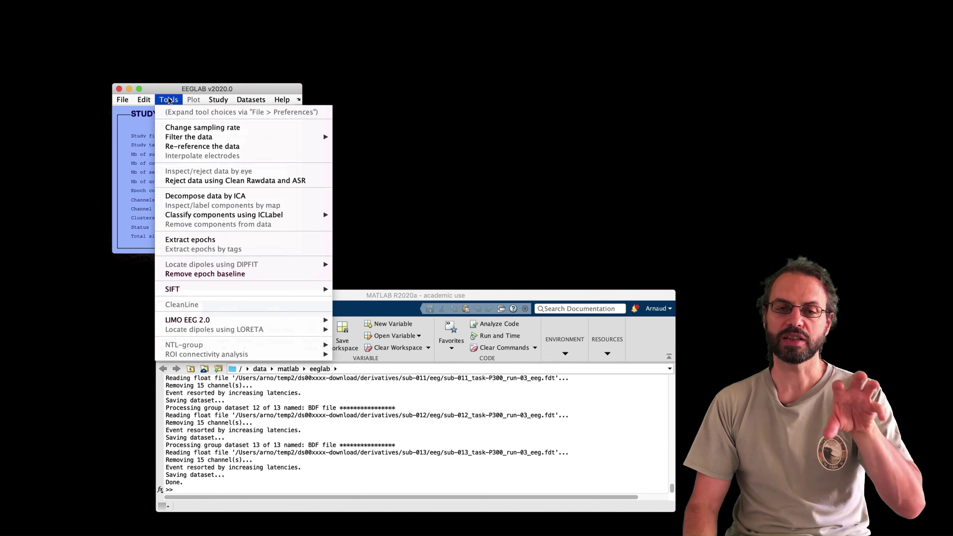
{"action": "left_click", "coordinate": [197, 146]}
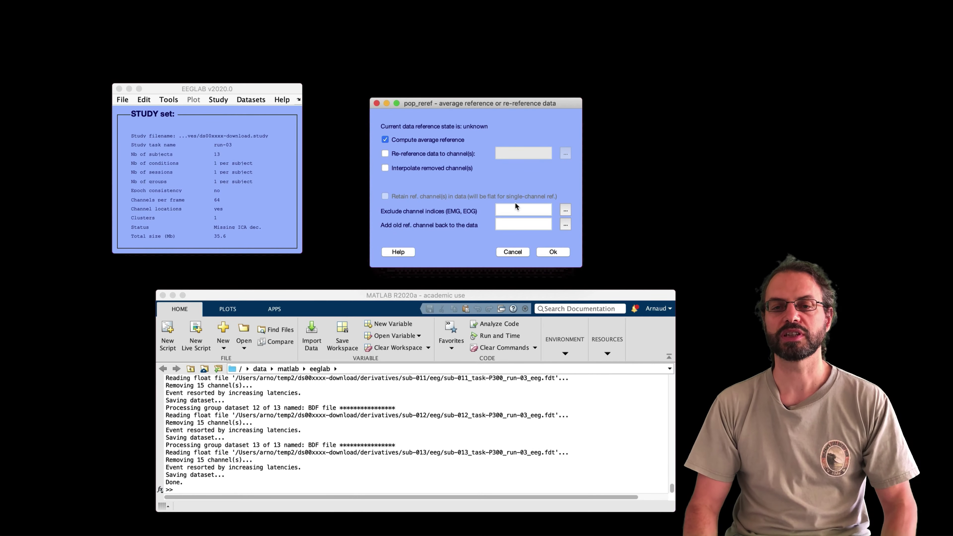
{"action": "left_click", "coordinate": [551, 252]}
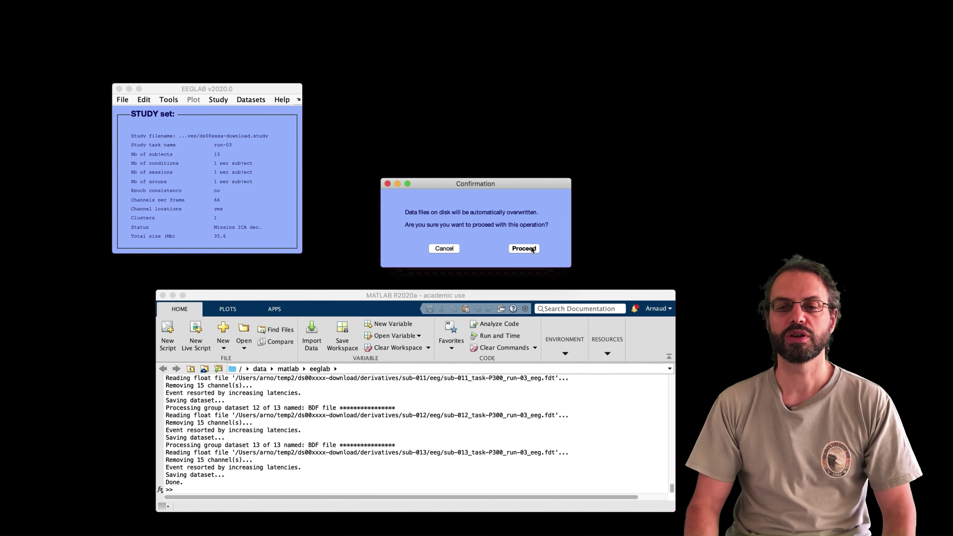
{"action": "left_click", "coordinate": [528, 247]}
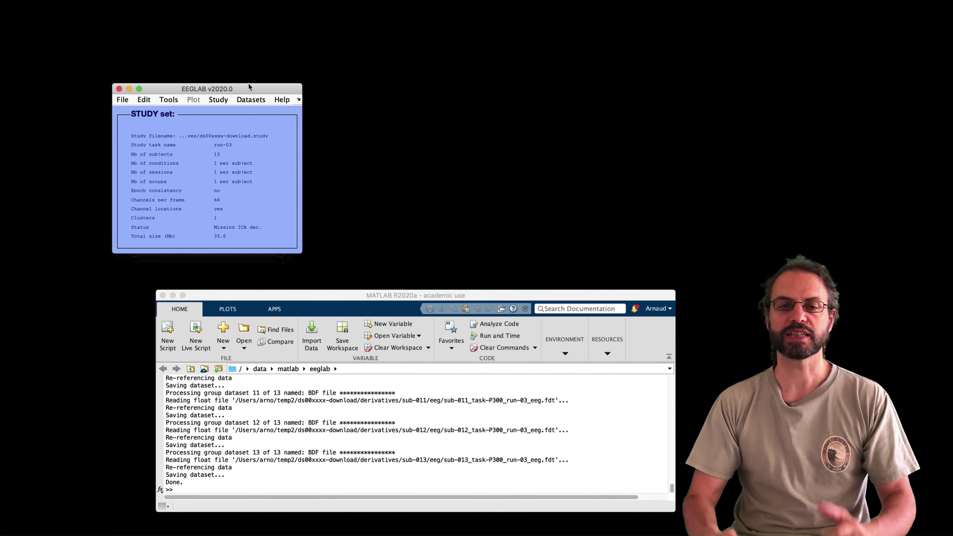
- In Clean Rawdata and ASR, enable channel drift removal with a 0.75 1.25 Hz transition band
{"action": "left_click", "coordinate": [171, 99]}
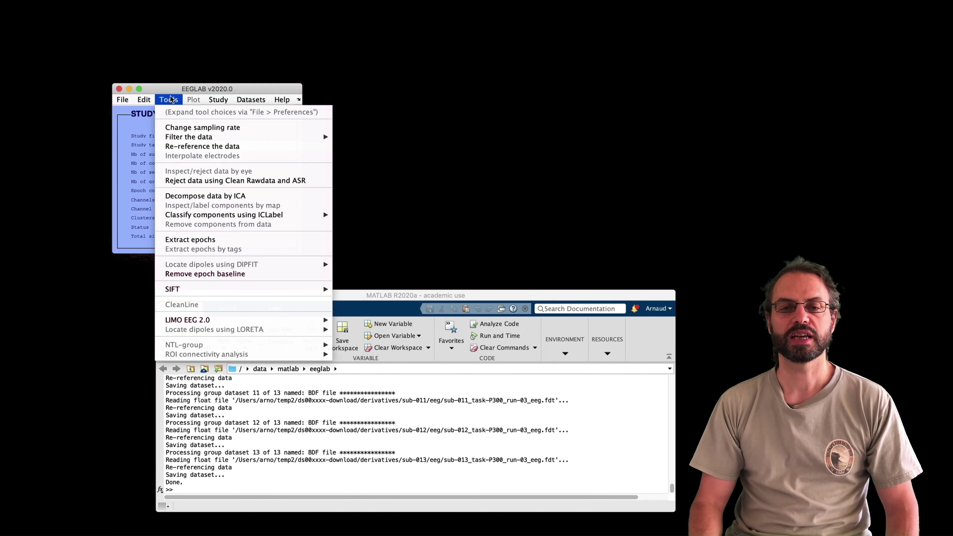
{"action": "left_click", "coordinate": [221, 181]}
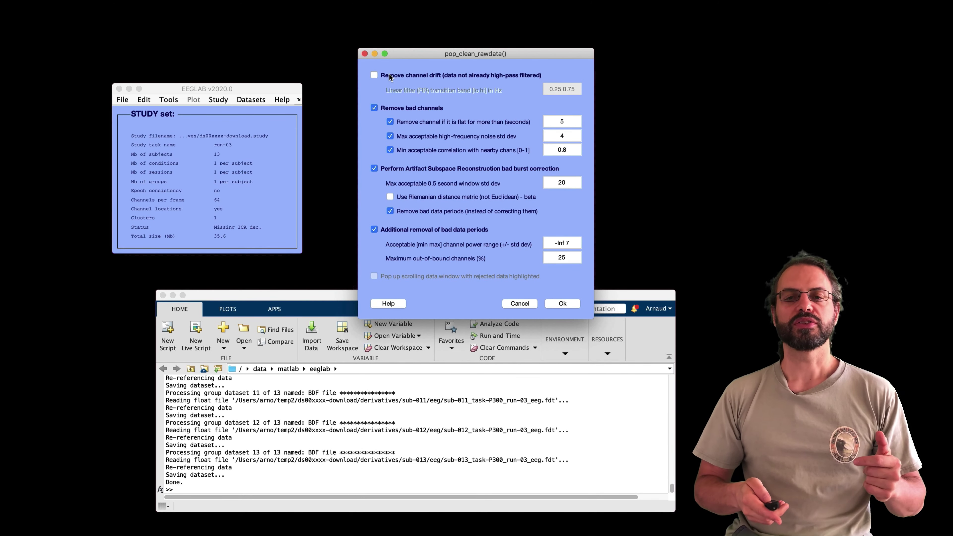
{"action": "left_click", "coordinate": [390, 76]}
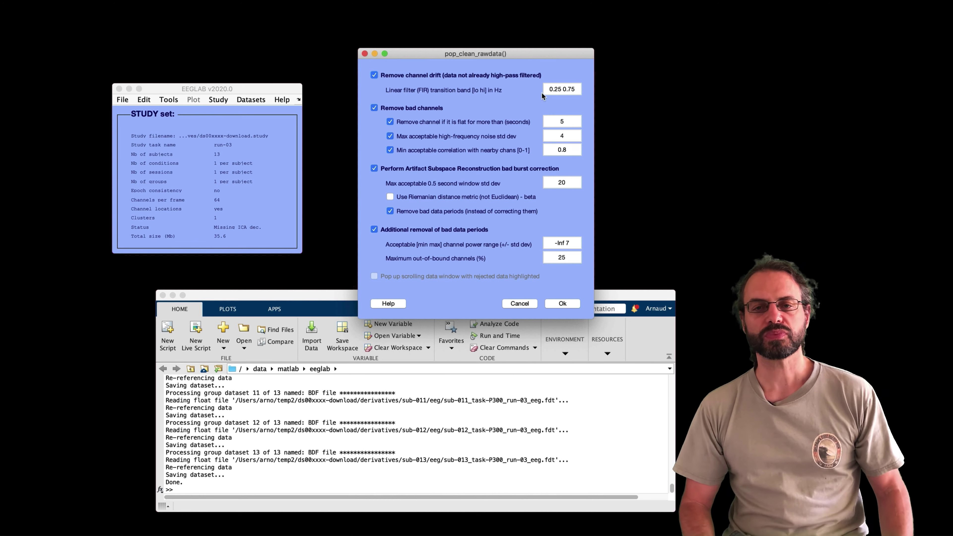
{"action": "left_click", "coordinate": [558, 88]}
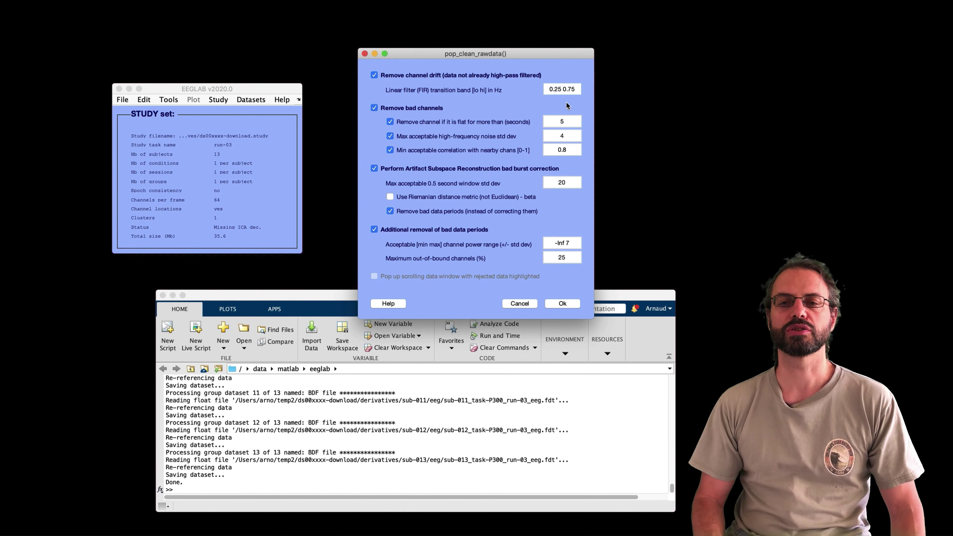
{"action": "type", "text": "7"}
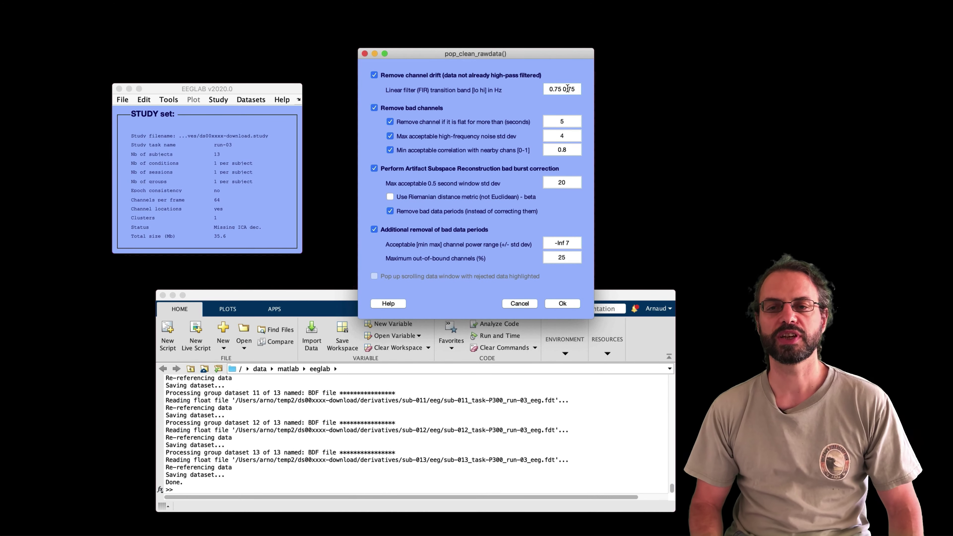
{"action": "key", "text": "Right"}
{"action": "key", "text": "Right"}
{"action": "key", "text": "Right"}
{"action": "key", "text": "BackSpace"}
{"action": "type", "text": "1"}
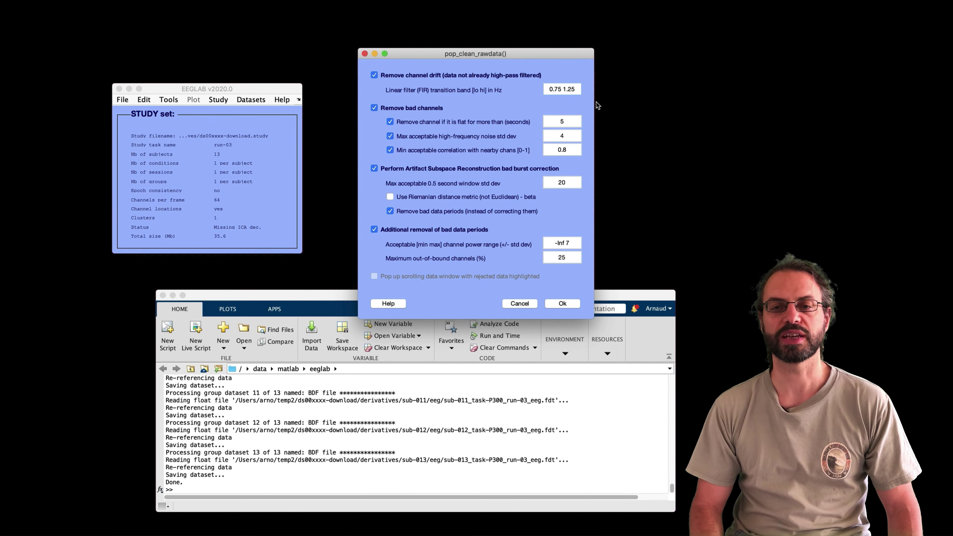
- Set the channel correlation threshold to 0.7 and run cleaning, overwriting the files on disk
{"action": "left_click", "coordinate": [575, 149]}
{"action": "key", "text": "BackSpace"}
{"action": "type", "text": "7"}
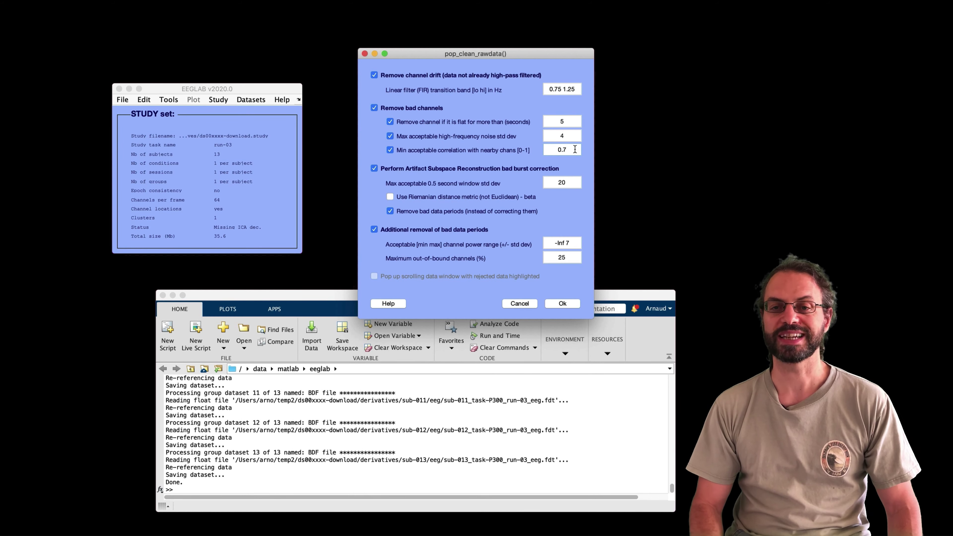
{"action": "left_click", "coordinate": [563, 304]}
{"action": "left_click", "coordinate": [529, 248]}
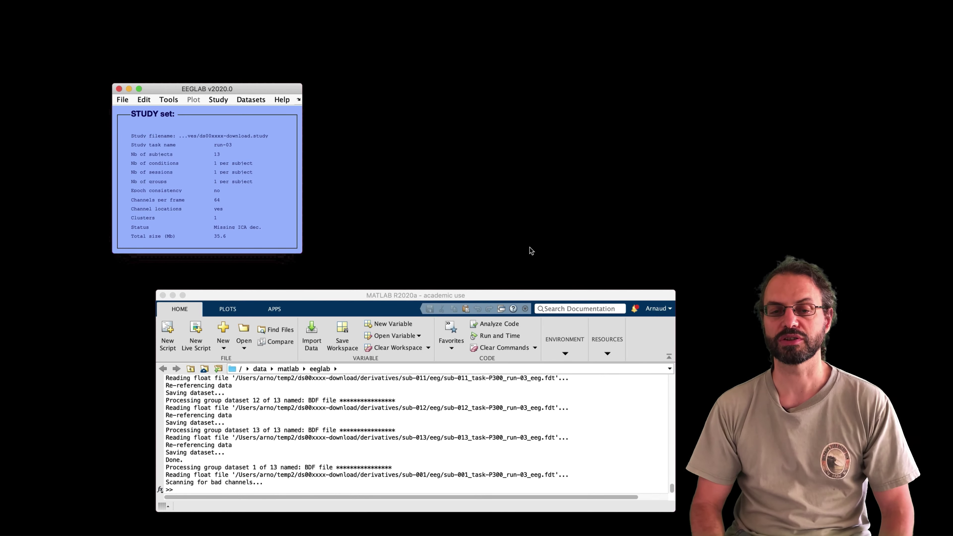
- Set up average re-referencing with interpolation of the channels removed during cleaning
{"action": "left_click", "coordinate": [169, 99]}
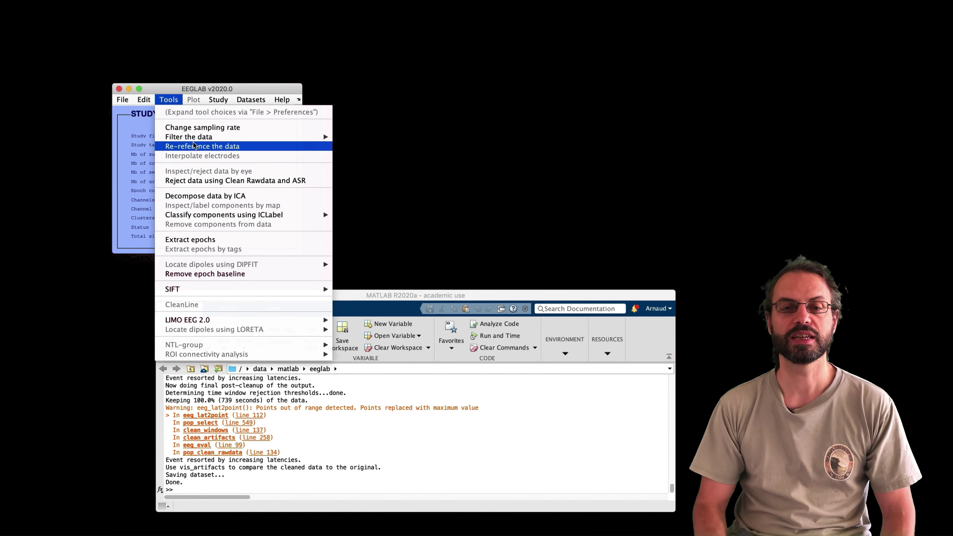
{"action": "left_click", "coordinate": [210, 146]}
{"action": "left_click", "coordinate": [413, 170]}
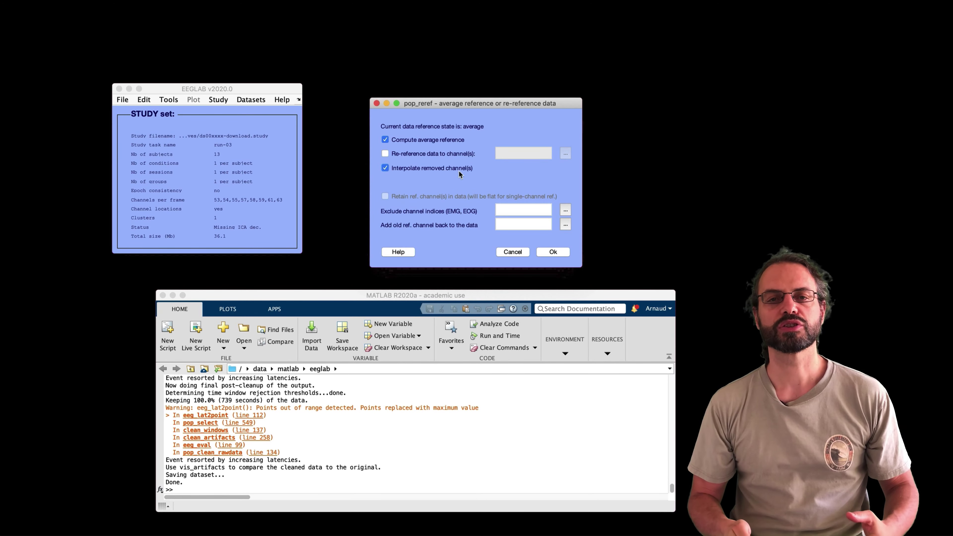
- Apply the average reference, then set up ICA decomposition with the picard algorithm
{"action": "left_click", "coordinate": [554, 252]}
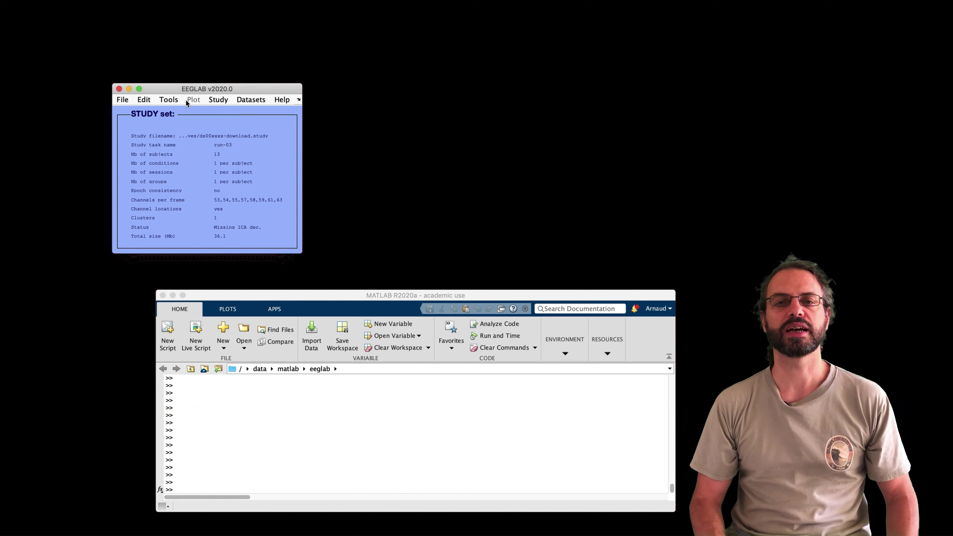
{"action": "left_click", "coordinate": [168, 99]}
{"action": "left_click", "coordinate": [213, 195]}
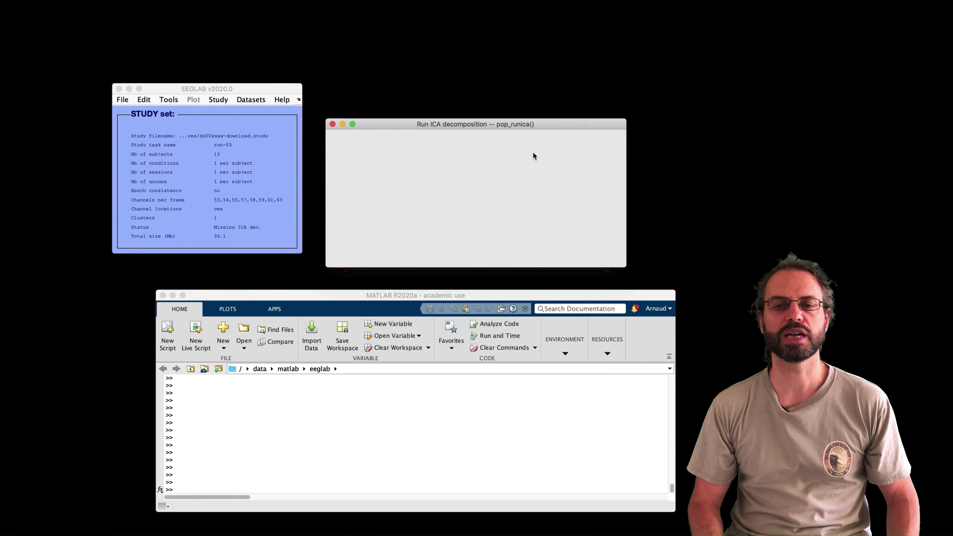
{"action": "left_click_drag", "start_coordinate": [606, 150], "coordinate": [608, 157]}
{"action": "left_click", "coordinate": [544, 156]}
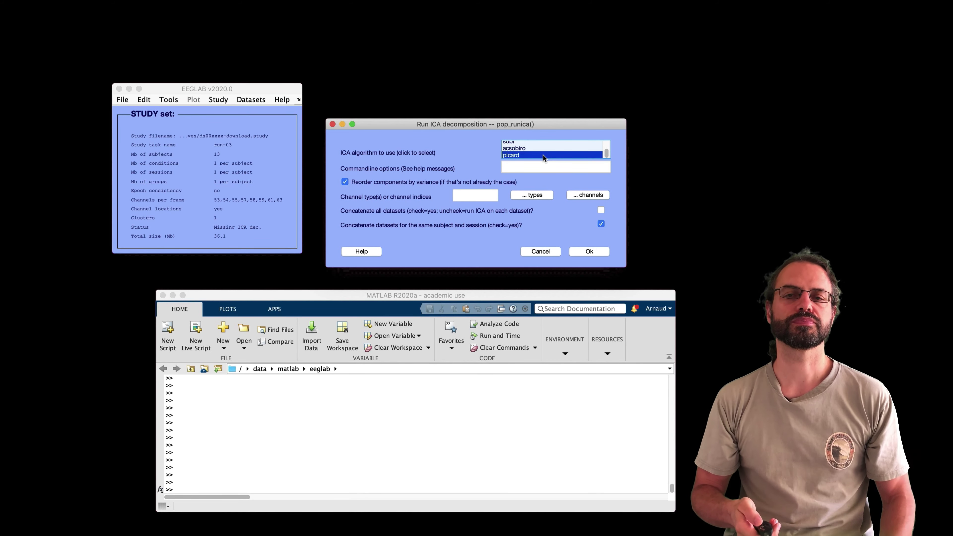
{"action": "left_click", "coordinate": [601, 224]}
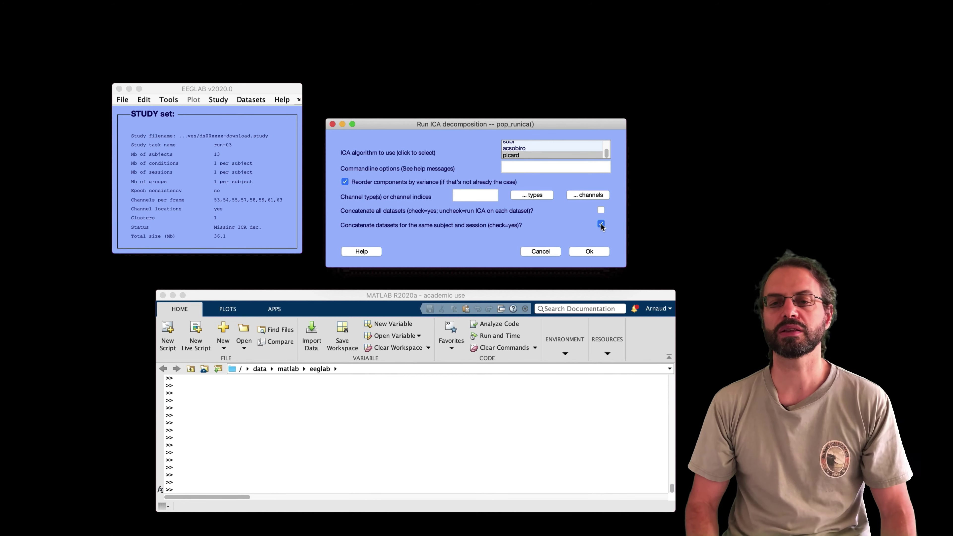
- Run the picard ICA, then label all components with the default ICLabel classifier
{"action": "left_click", "coordinate": [587, 252]}
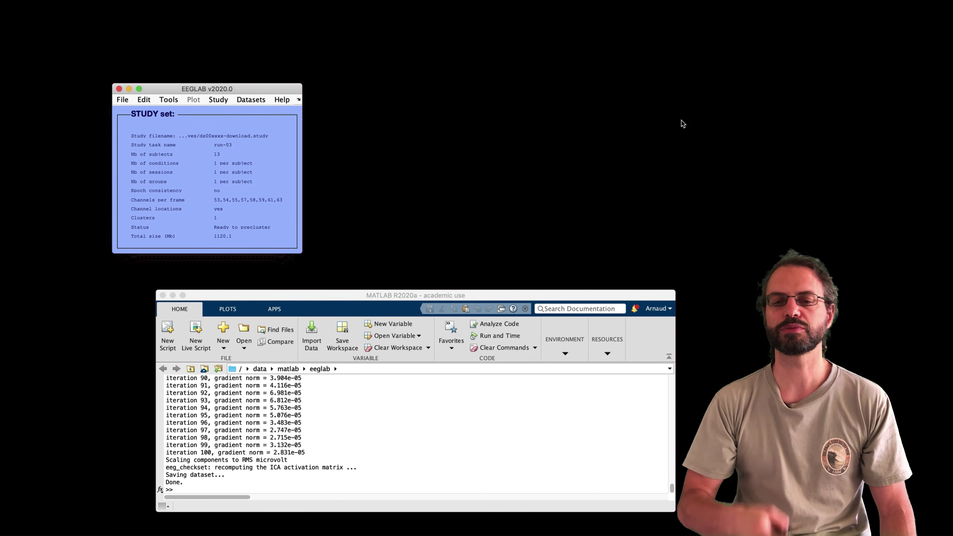
{"action": "left_click", "coordinate": [172, 100]}
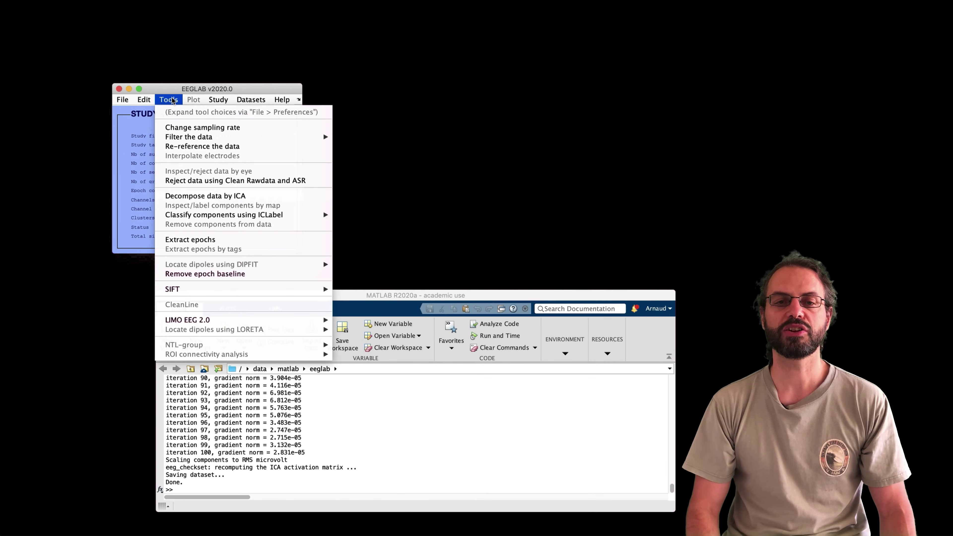
{"action": "mouse_move", "coordinate": [301, 215]}
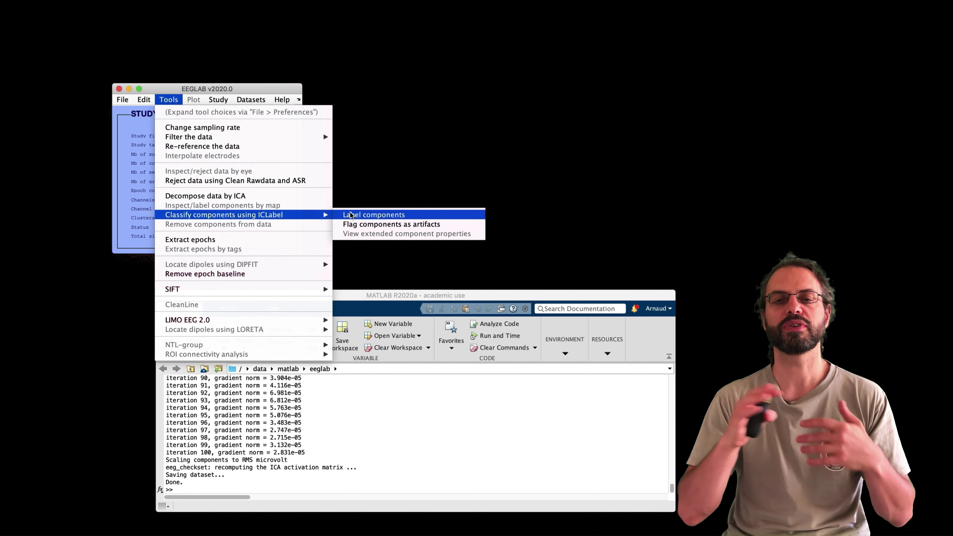
{"action": "left_click", "coordinate": [351, 215]}
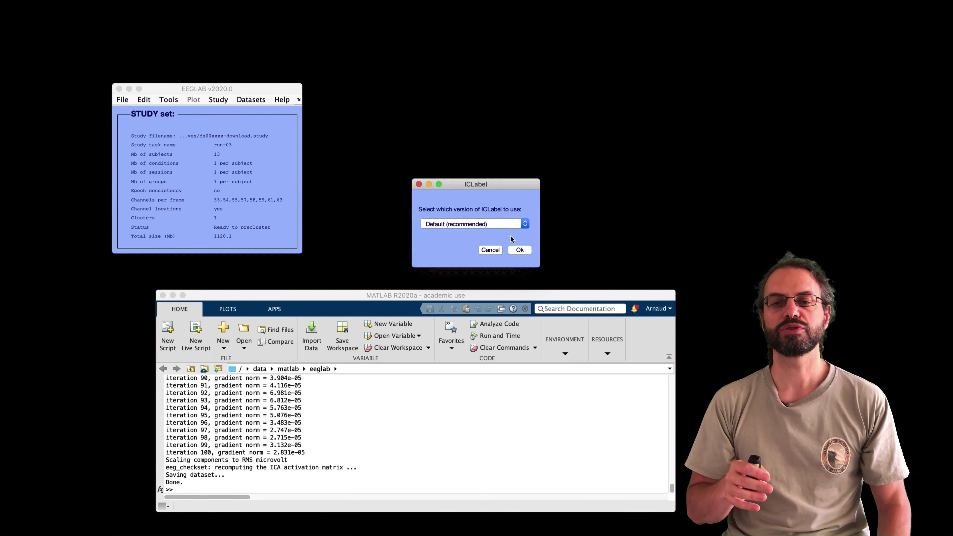
{"action": "left_click", "coordinate": [520, 250]}
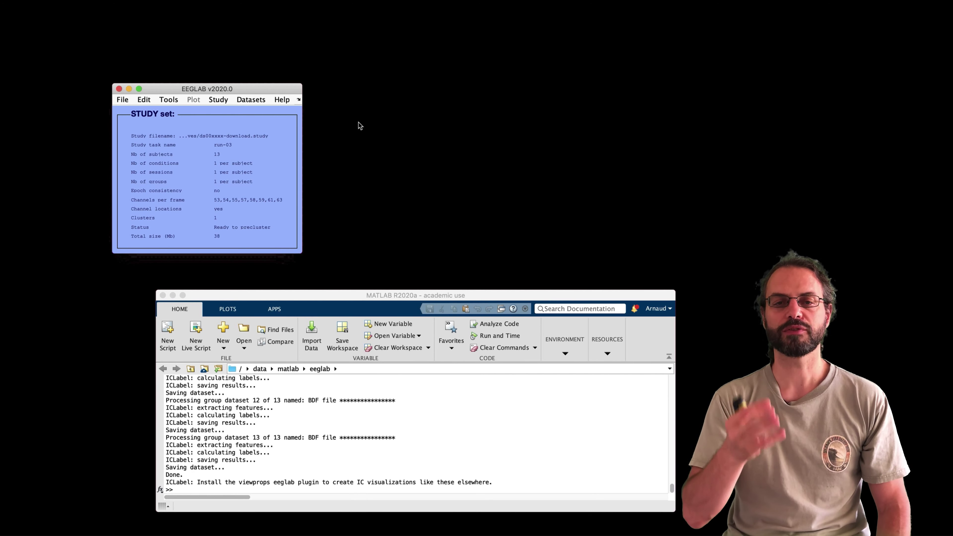
- Flag and reject components with 0.9–1 Muscle or Eye probability in all datasets
{"action": "left_click", "coordinate": [169, 99]}
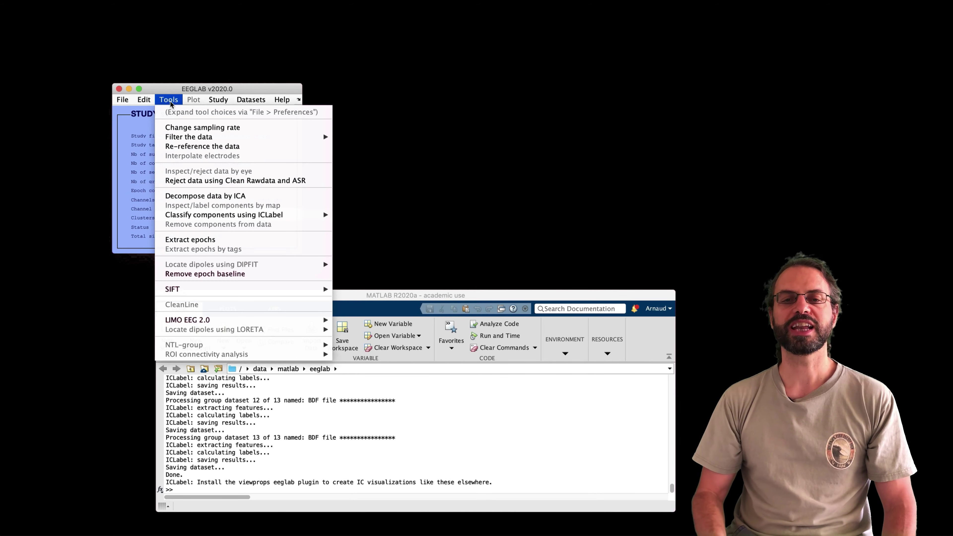
{"action": "mouse_move", "coordinate": [263, 215]}
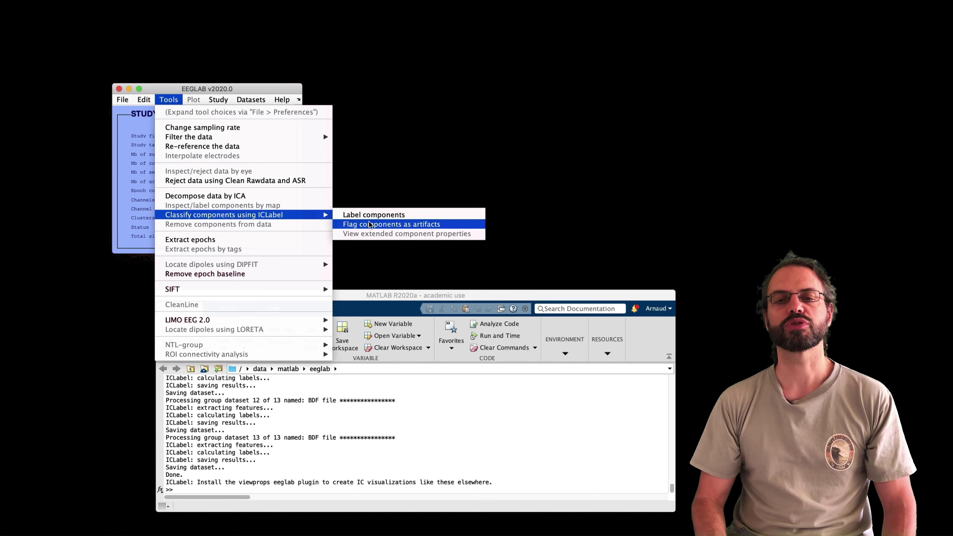
{"action": "left_click", "coordinate": [443, 213]}
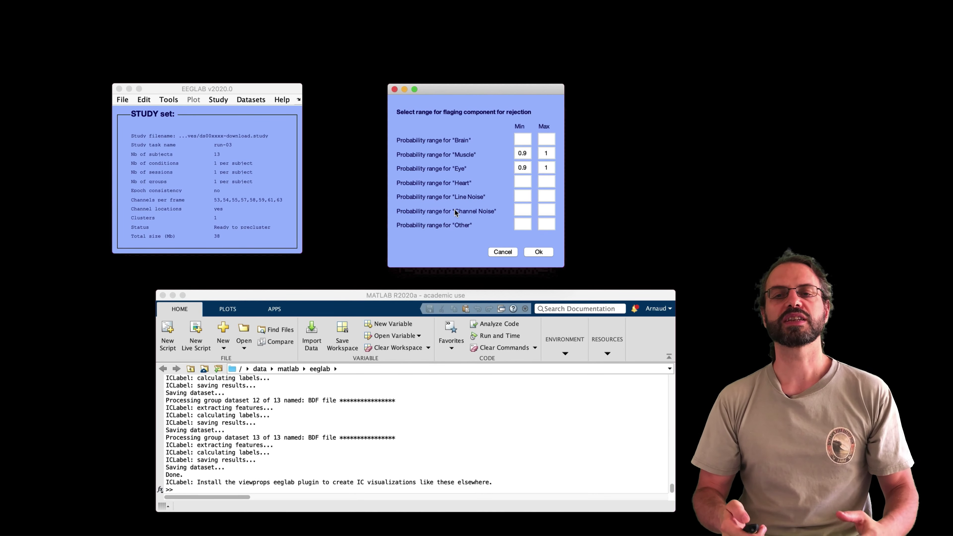
{"action": "left_click", "coordinate": [541, 252]}
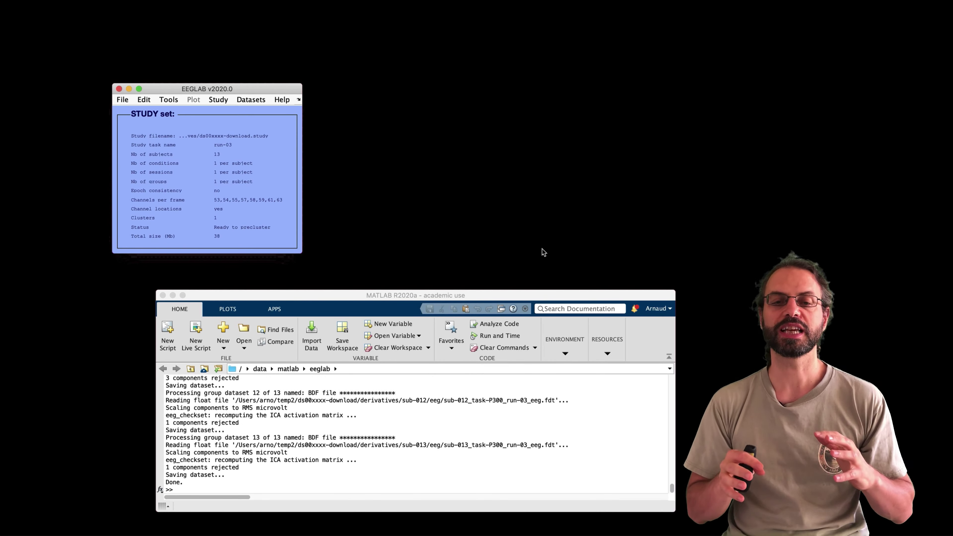
- Make dataset 10 current and display the scalp maps of components 1 to 35
{"action": "left_click", "coordinate": [262, 98]}
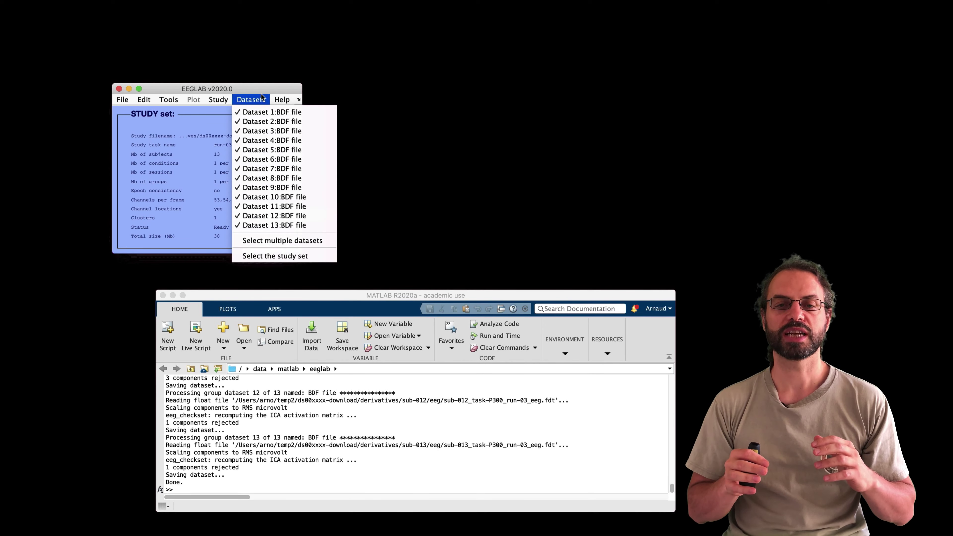
{"action": "left_click", "coordinate": [294, 199]}
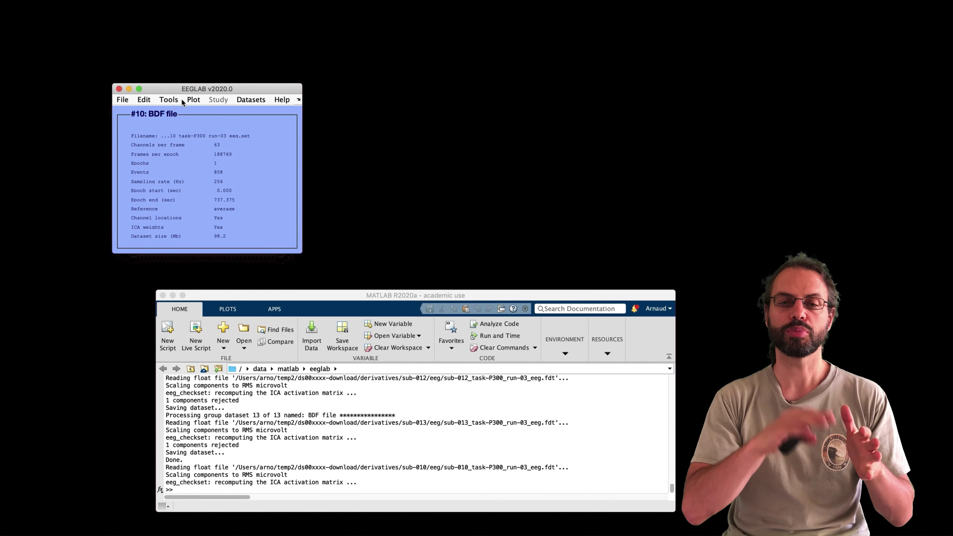
{"action": "left_click", "coordinate": [175, 99]}
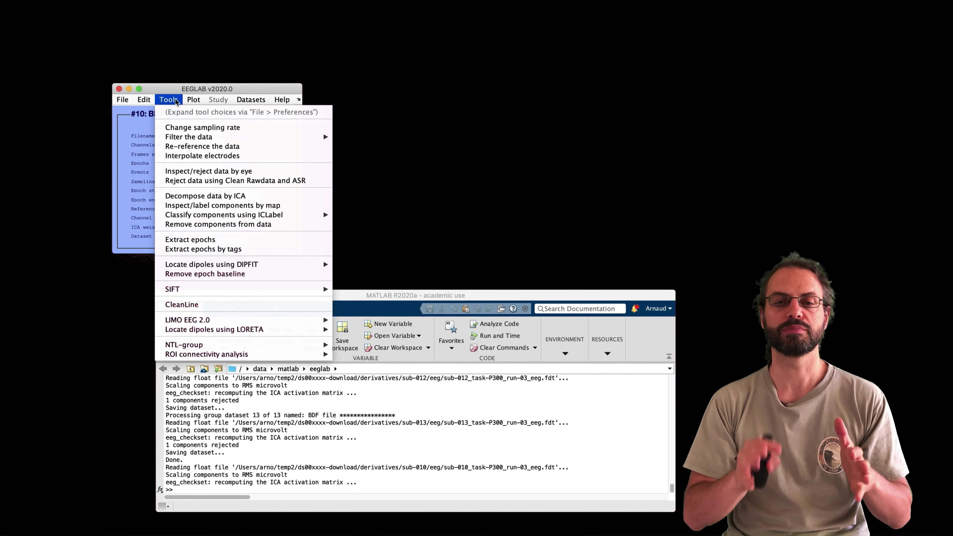
{"action": "left_click", "coordinate": [217, 206]}
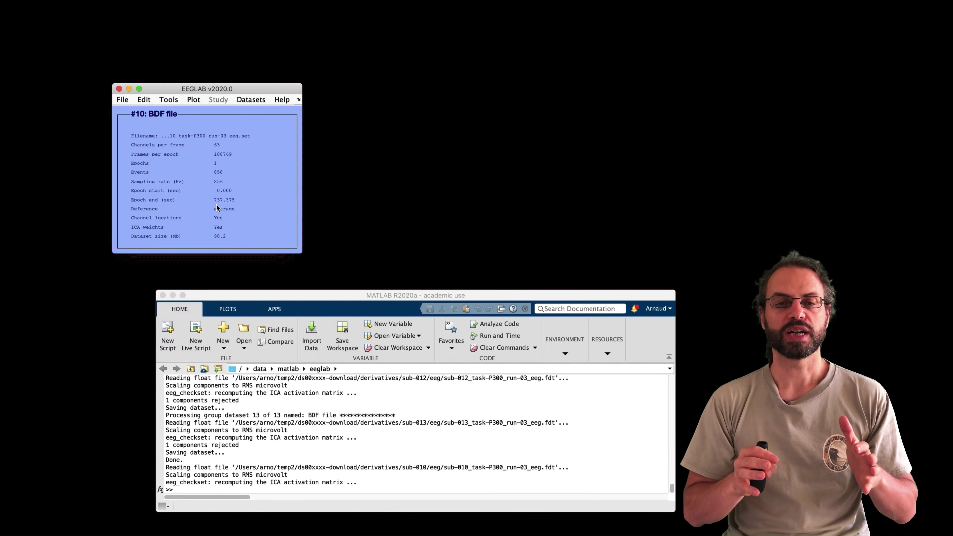
{"action": "left_click", "coordinate": [532, 173]}
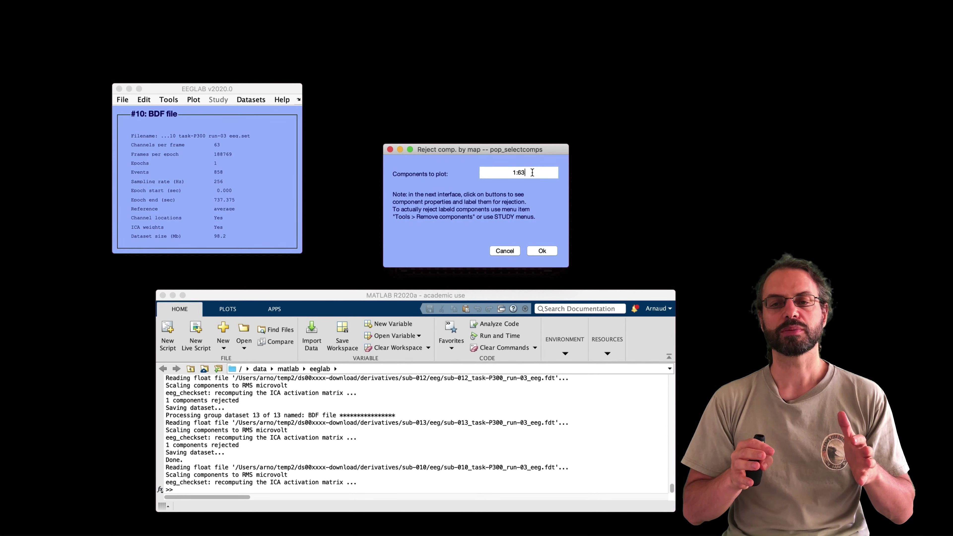
{"action": "key", "text": "BackSpace"}
{"action": "key", "text": "BackSpace"}
{"action": "type", "text": "35"}
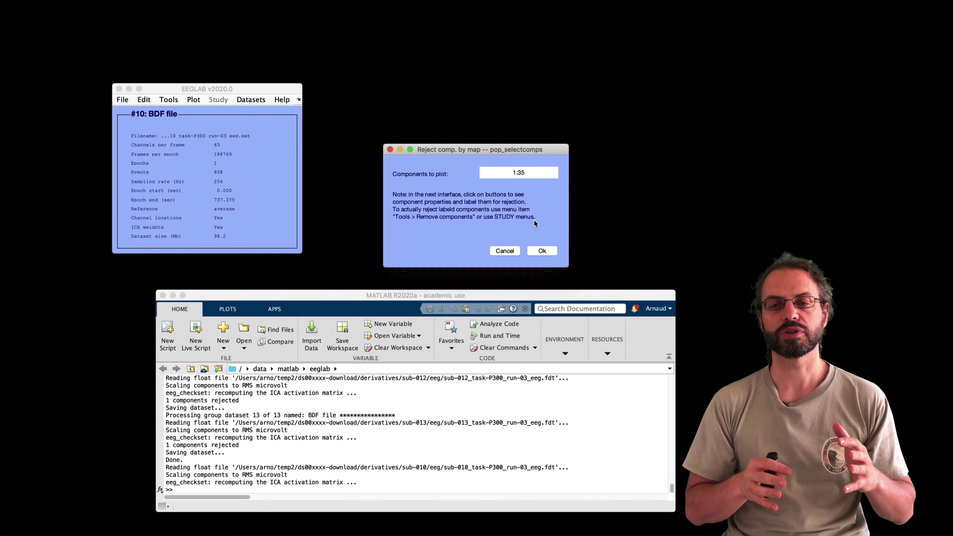
{"action": "left_click", "coordinate": [542, 250]}
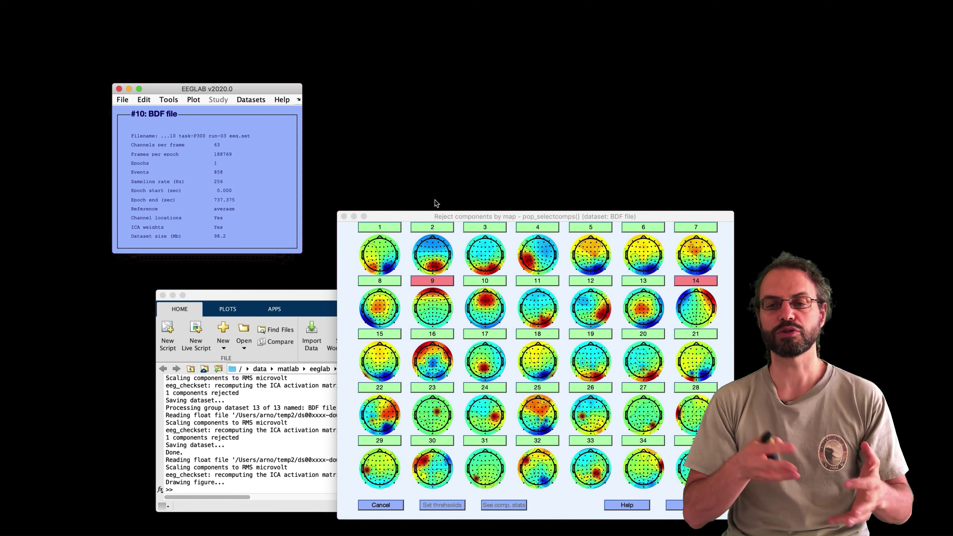
- Close the component maps and switch back to the whole study set
{"action": "left_click", "coordinate": [344, 217]}
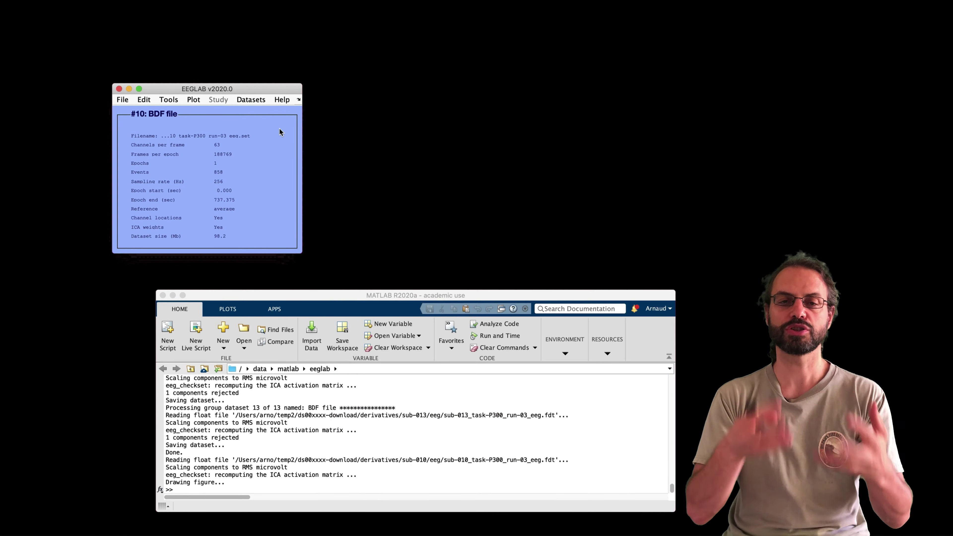
{"action": "left_click", "coordinate": [256, 99]}
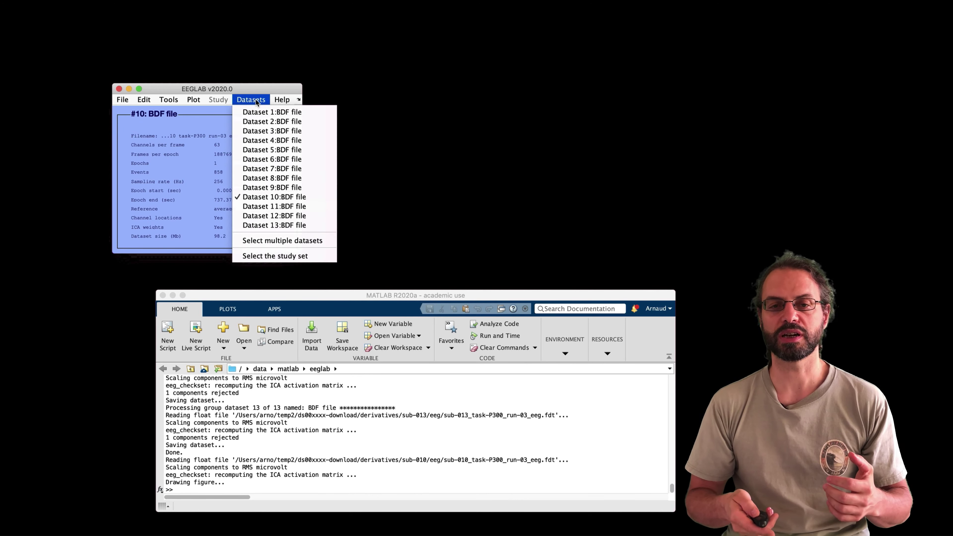
{"action": "left_click", "coordinate": [292, 258]}
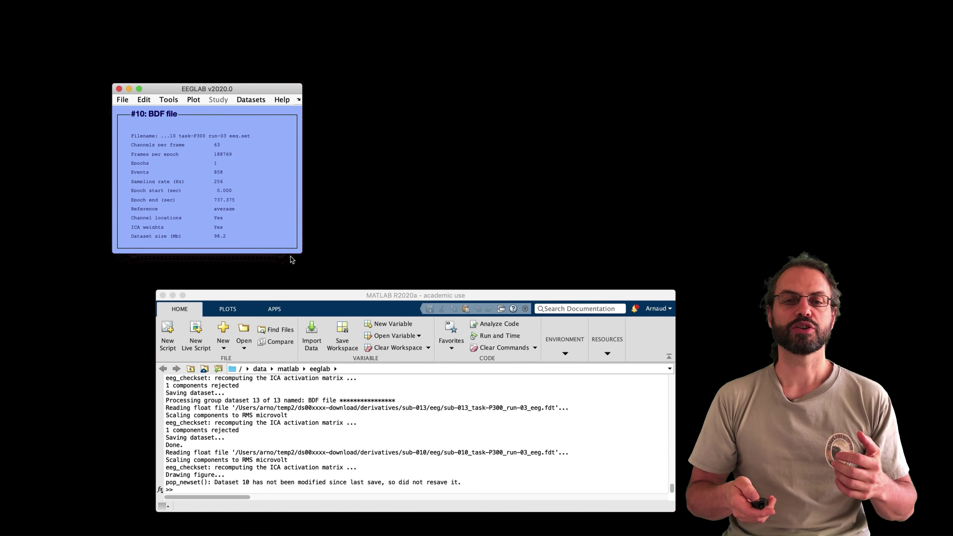
- Choose oddball_with_reponse and standard as the time-locking events for epoch extraction
{"action": "left_click", "coordinate": [168, 100]}
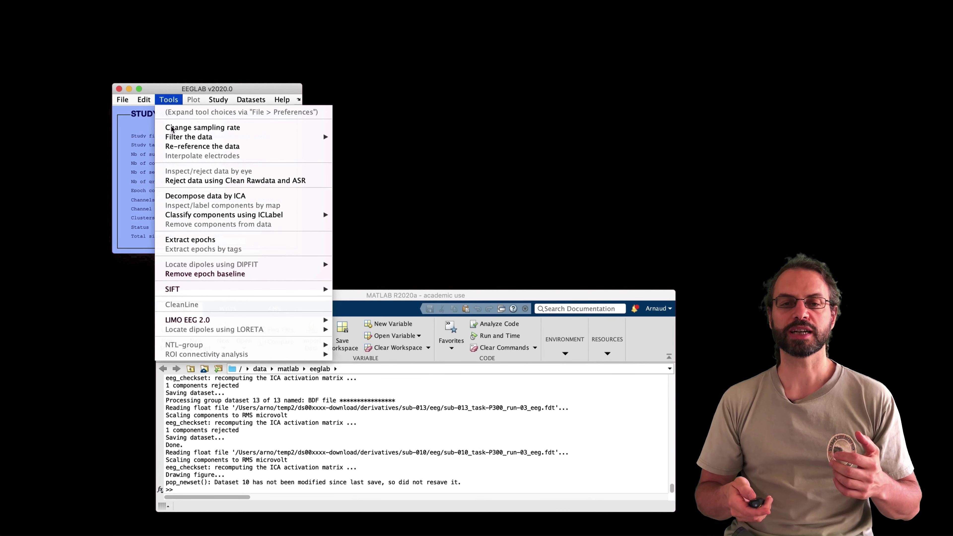
{"action": "left_click", "coordinate": [196, 240]}
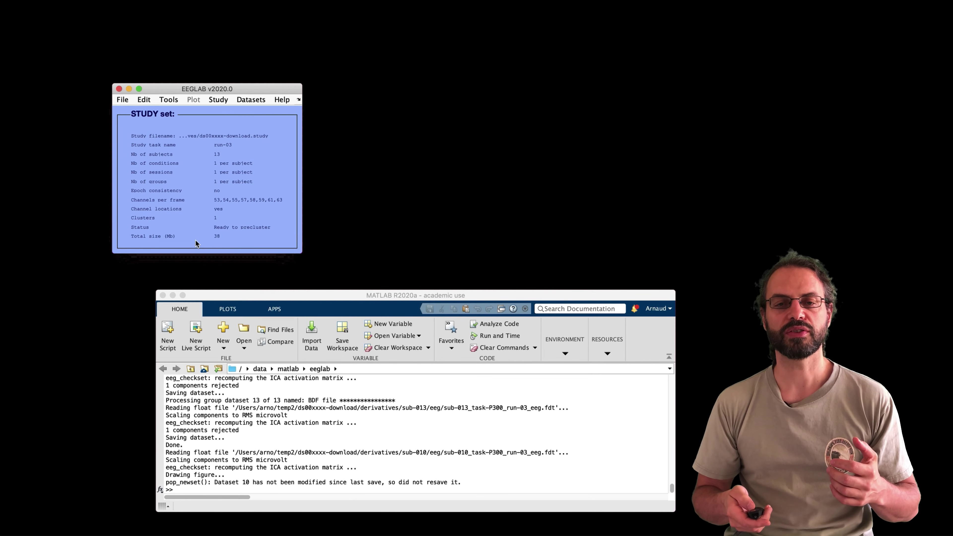
{"action": "left_click", "coordinate": [575, 180]}
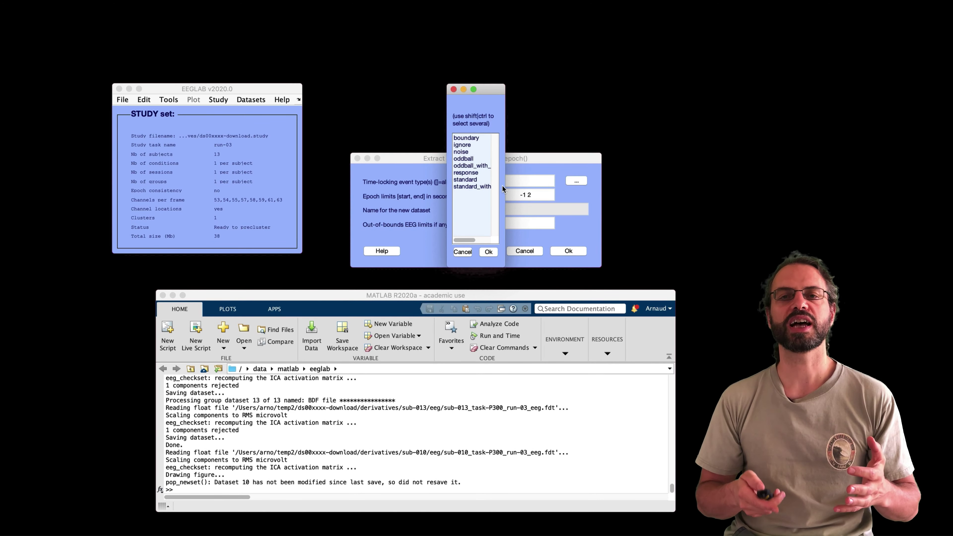
{"action": "left_click_drag", "start_coordinate": [506, 187], "coordinate": [554, 186]}
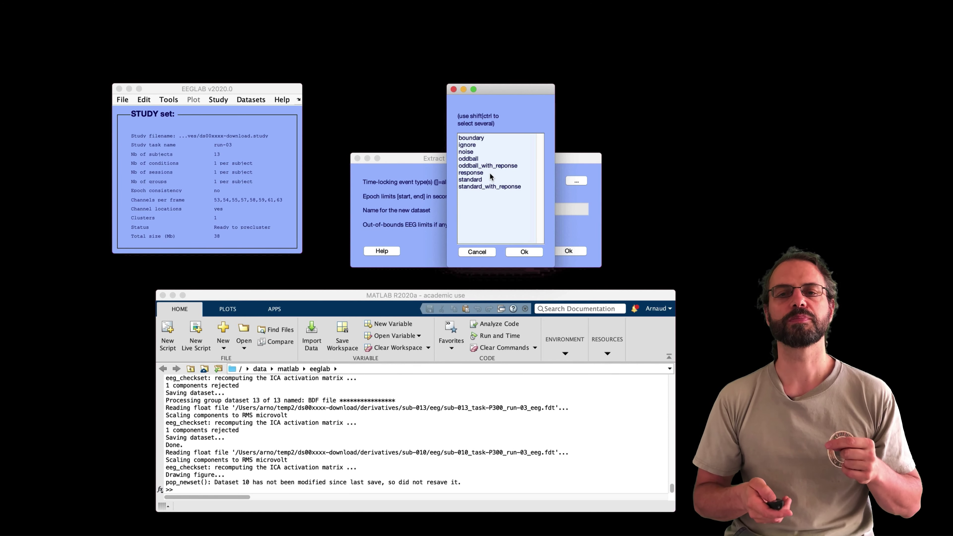
{"action": "left_click", "coordinate": [480, 158]}
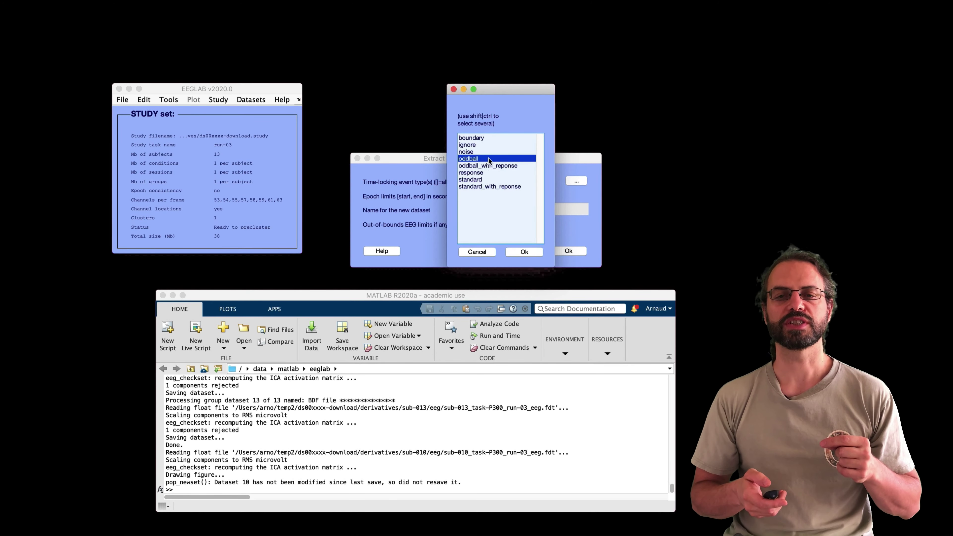
{"action": "left_click", "coordinate": [490, 166]}
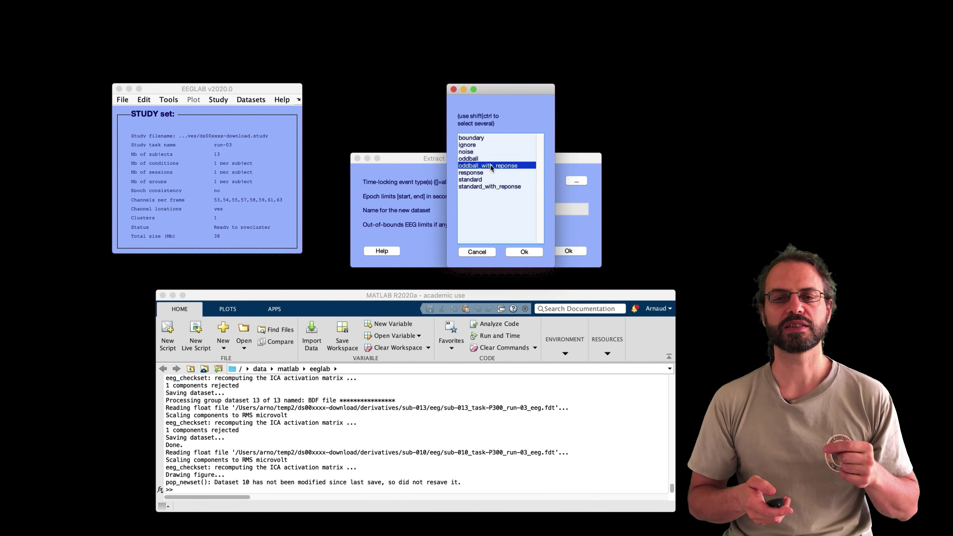
{"action": "left_click", "coordinate": [489, 178], "text": "ctrl"}
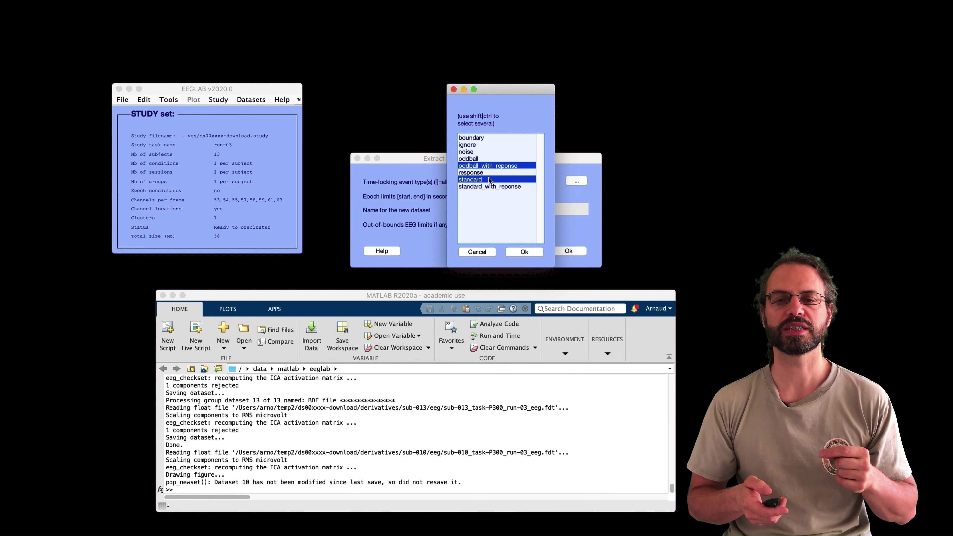
{"action": "left_click", "coordinate": [525, 252]}
- Extract the -1 to 2 s epochs, overwriting files on disk and skipping baseline removal
{"action": "left_click", "coordinate": [566, 251]}
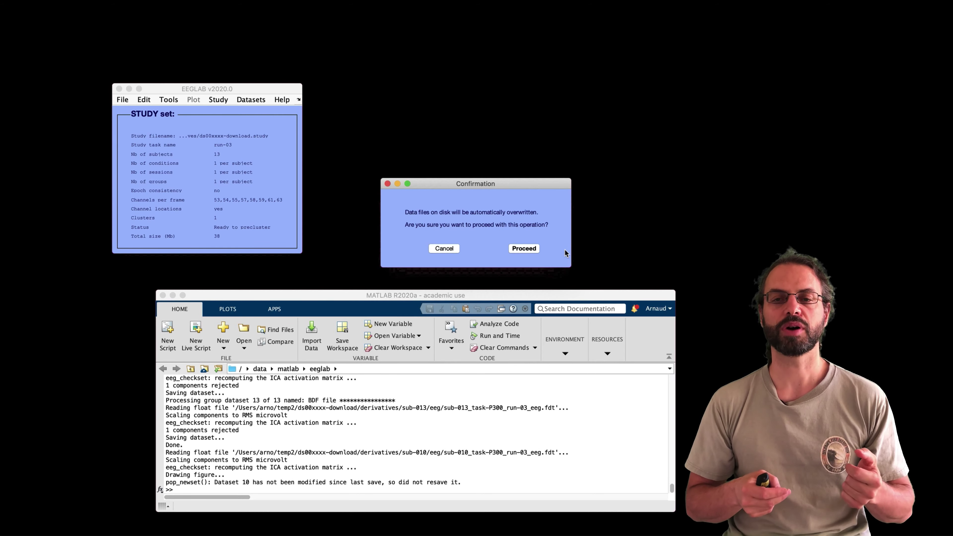
{"action": "left_click", "coordinate": [525, 249]}
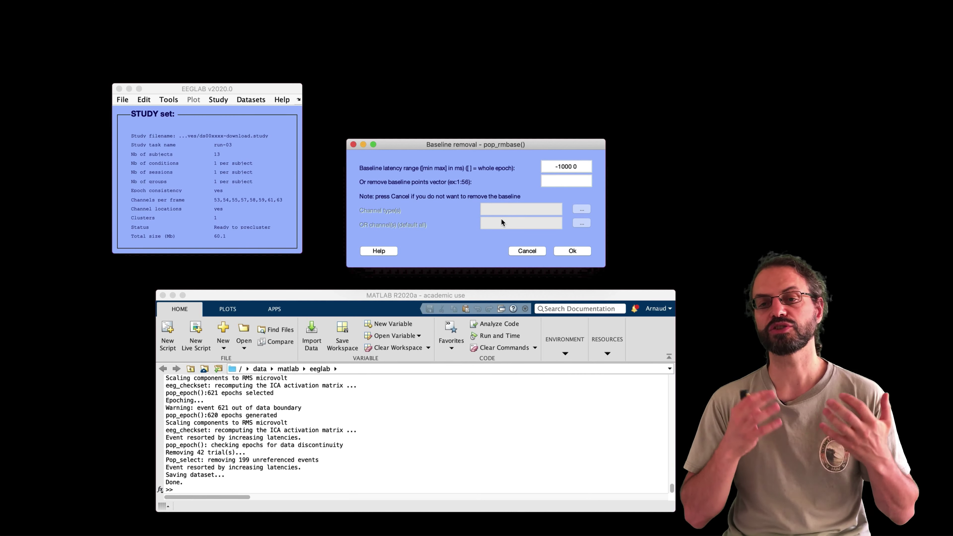
{"action": "left_click", "coordinate": [527, 250]}
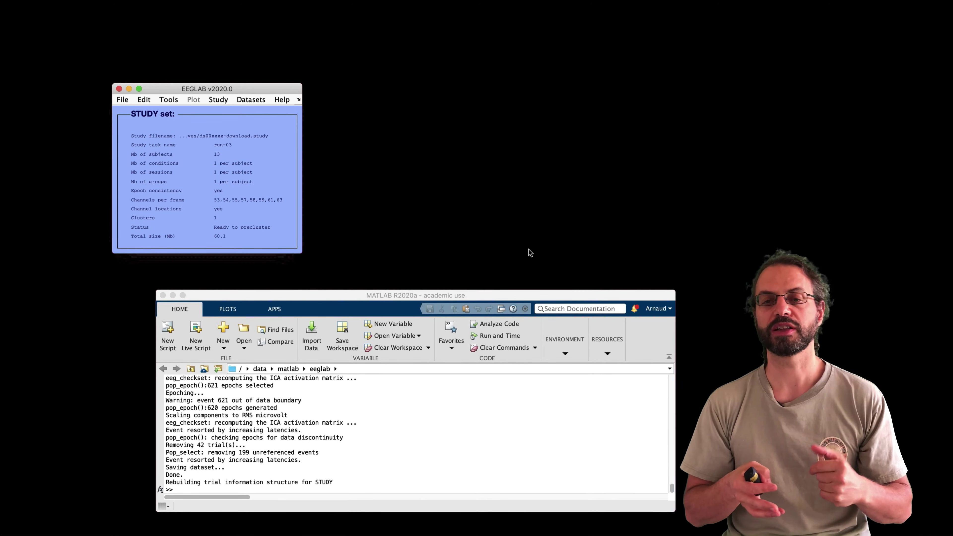
{"action": "left_click", "coordinate": [218, 99]}
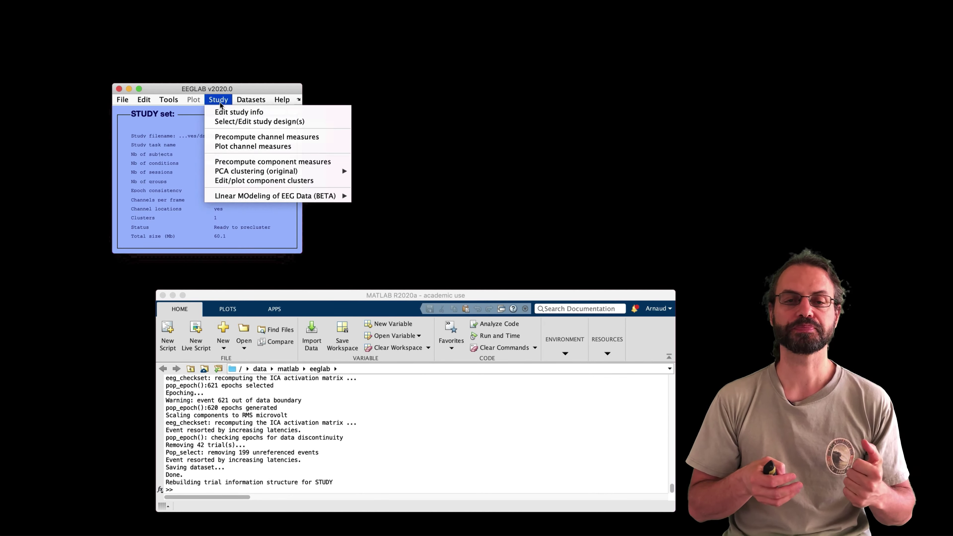
- Add categorical variable 'value' (oddball_with_reponse vs standard) to STUDY design 1 and re-save
{"action": "left_click", "coordinate": [233, 122]}
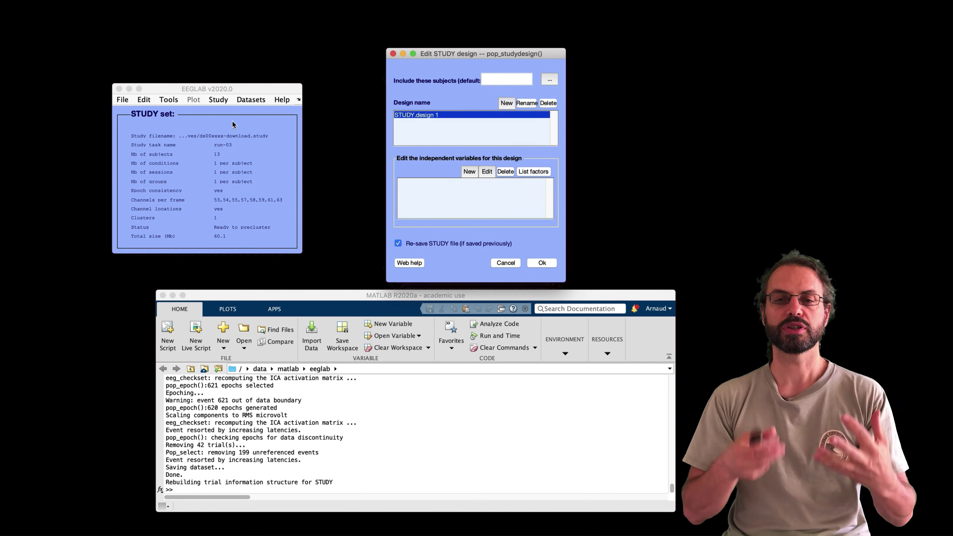
{"action": "left_click", "coordinate": [469, 172]}
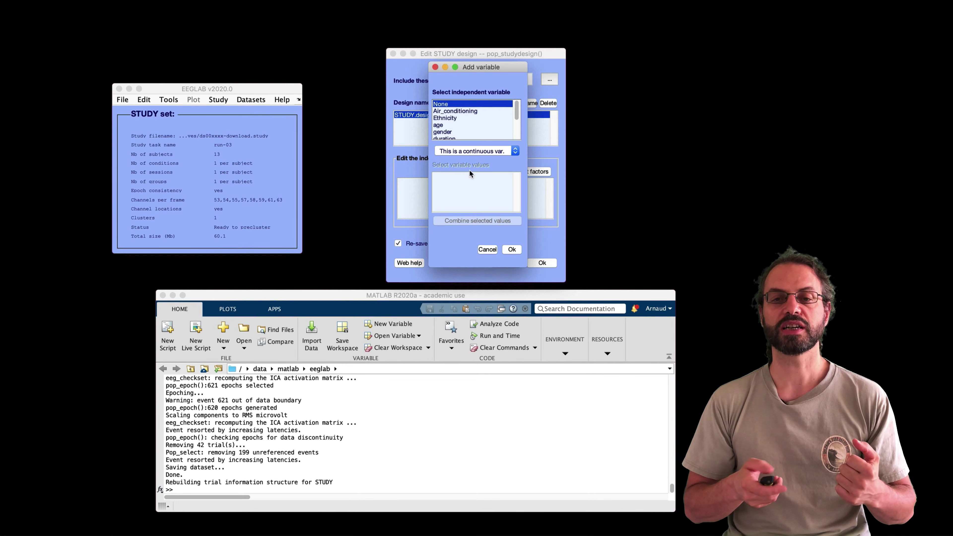
{"action": "scroll", "coordinate": [468, 132], "scroll_direction": "down", "scroll_amount": 3}
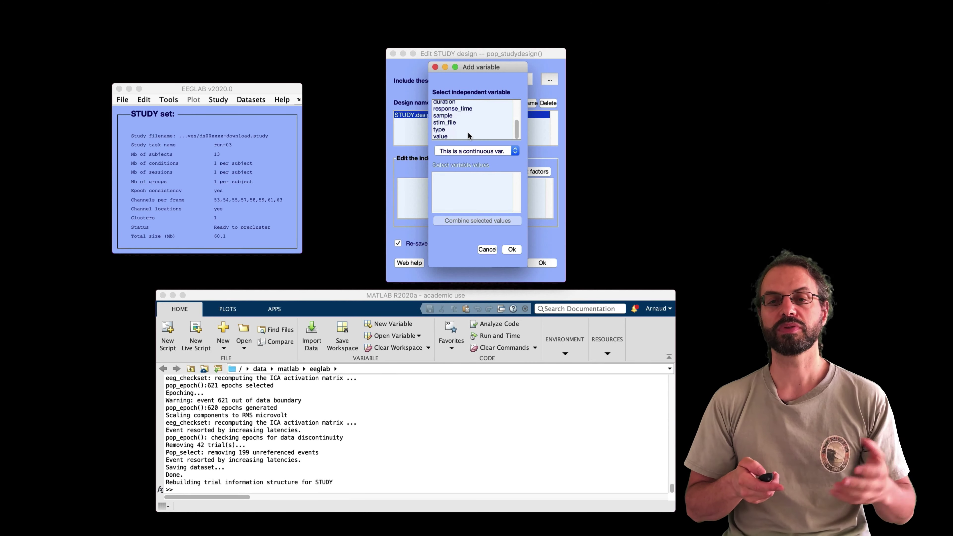
{"action": "left_click", "coordinate": [467, 136]}
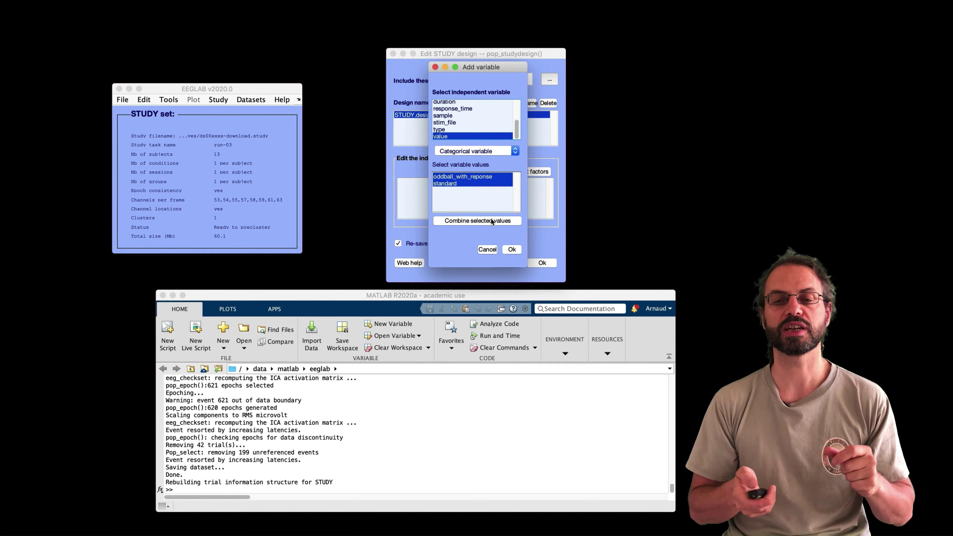
{"action": "left_click", "coordinate": [510, 247]}
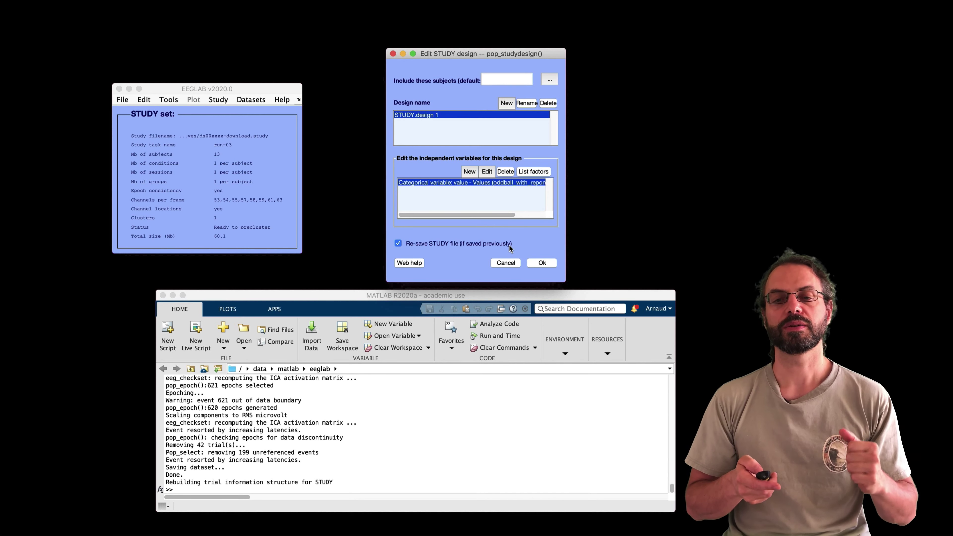
{"action": "left_click", "coordinate": [531, 263]}
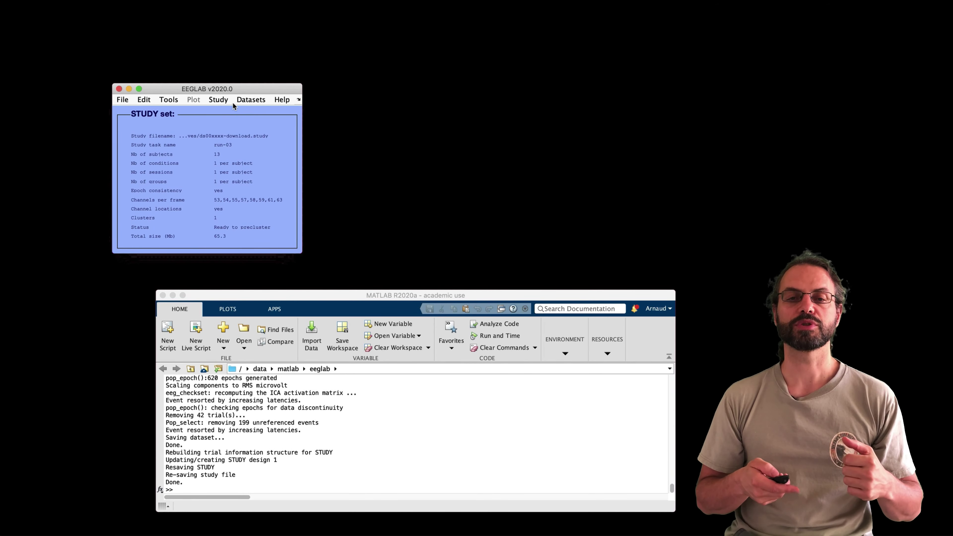
{"action": "left_click", "coordinate": [224, 100]}
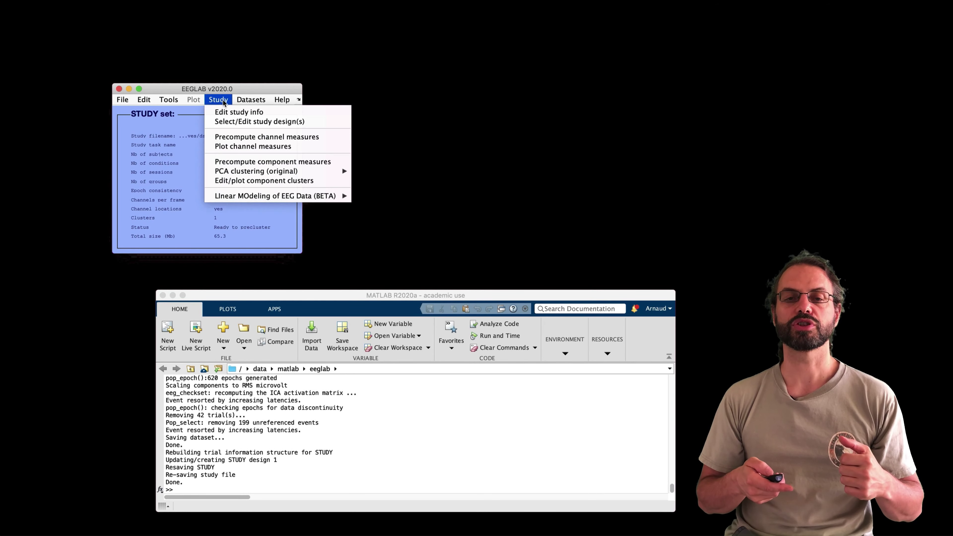
- Precompute ERPs for all subjects with the artifactual ICA components removed
{"action": "left_click", "coordinate": [244, 137]}
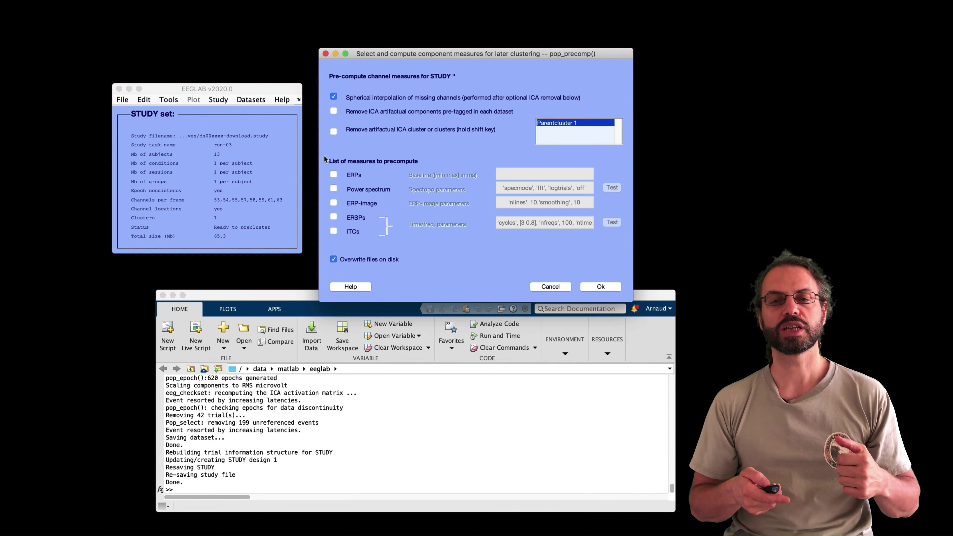
{"action": "left_click", "coordinate": [333, 174]}
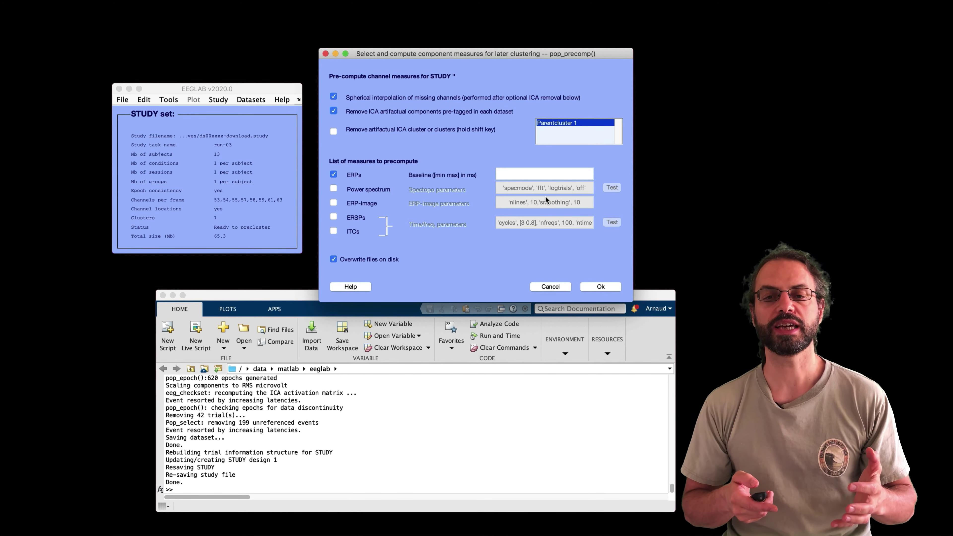
{"action": "left_click", "coordinate": [600, 287]}
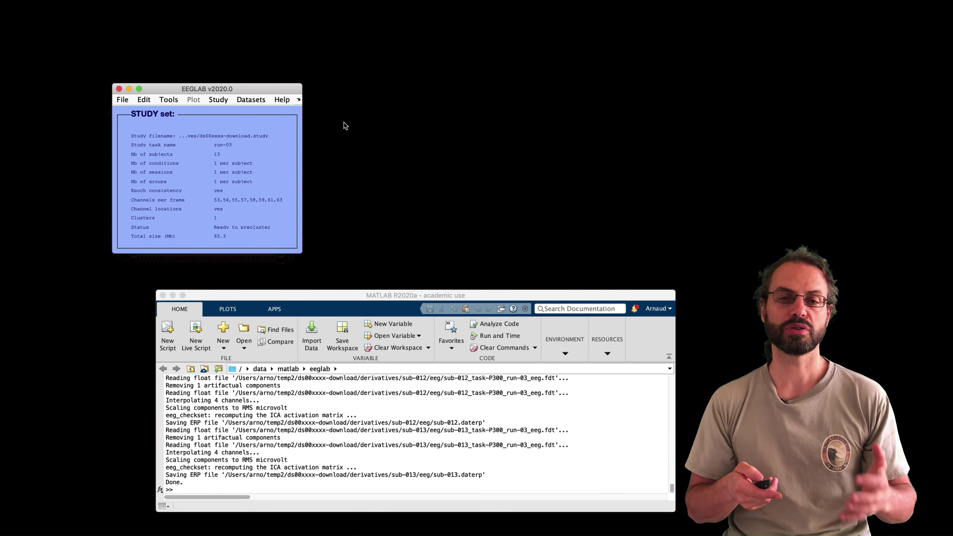
{"action": "left_click", "coordinate": [226, 101]}
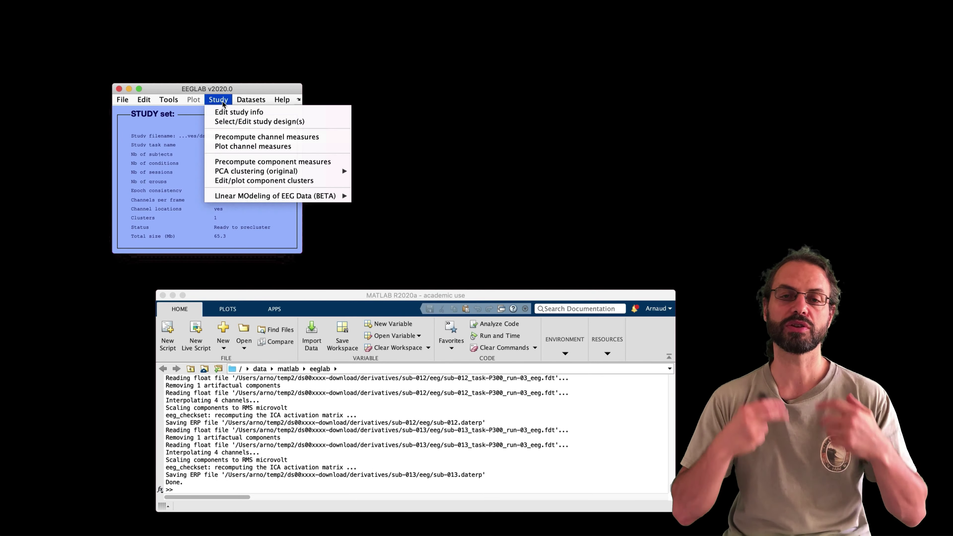
- Plot the Pz ERPs for both conditions in separate panels, then close the figure
{"action": "left_click", "coordinate": [254, 145]}
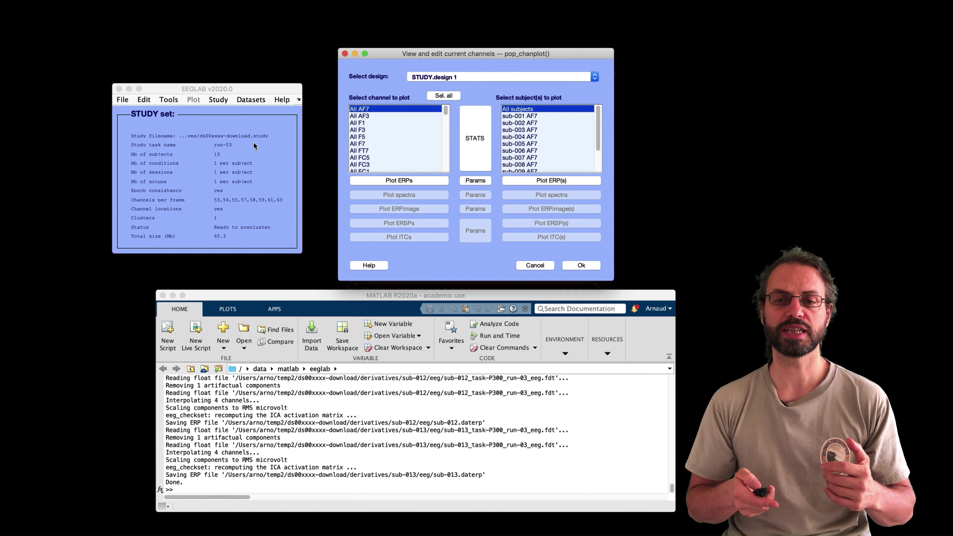
{"action": "scroll", "coordinate": [376, 154], "scroll_direction": "down", "scroll_amount": 5}
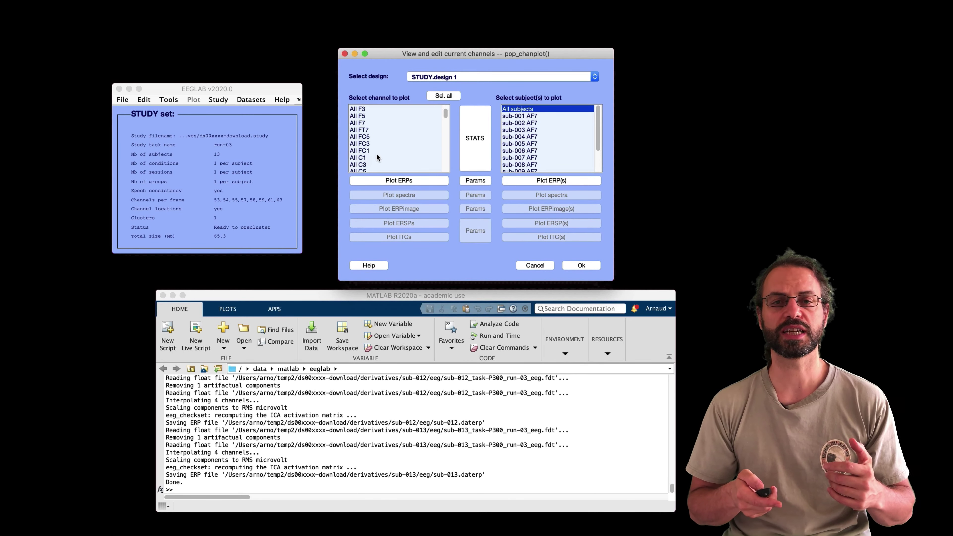
{"action": "scroll", "coordinate": [377, 155], "scroll_direction": "down", "scroll_amount": 4}
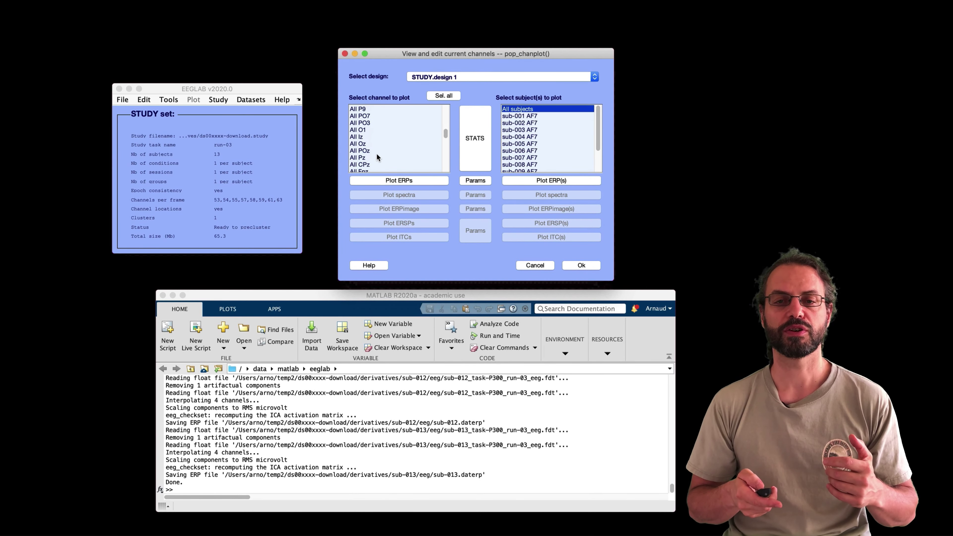
{"action": "left_click", "coordinate": [372, 147]}
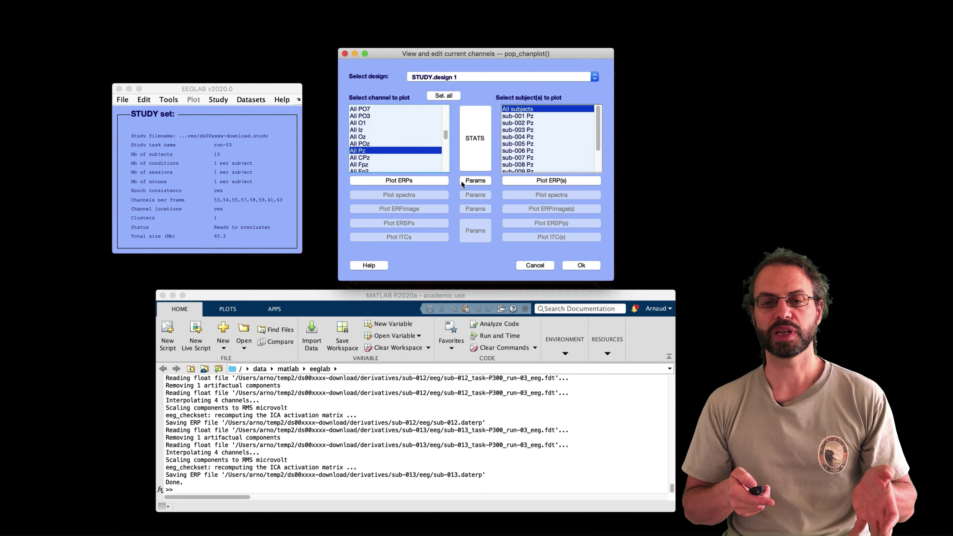
{"action": "left_click", "coordinate": [425, 179]}
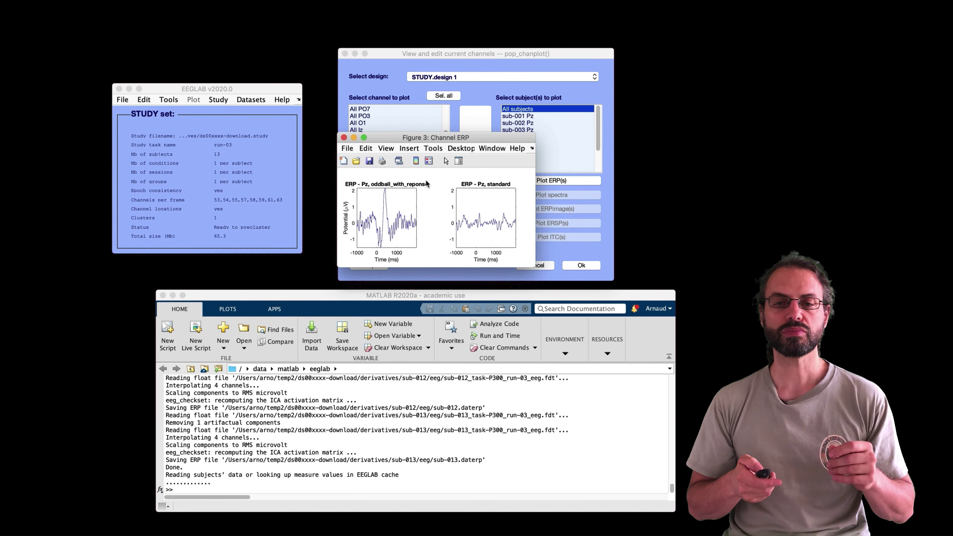
{"action": "left_click_drag", "start_coordinate": [456, 138], "coordinate": [372, 134]}
{"action": "left_click", "coordinate": [260, 135]}
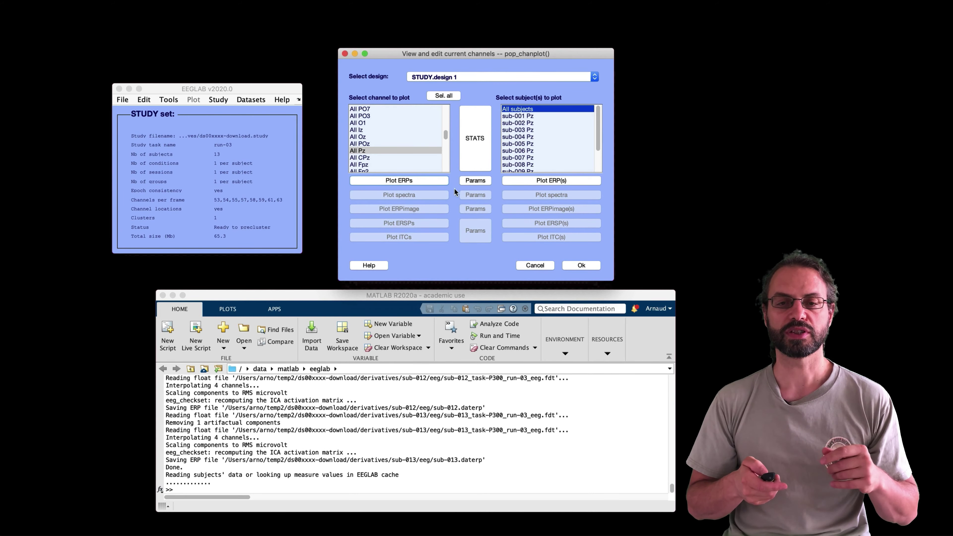
- Enable plotting the first variable on one panel and replot Pz with conditions overlaid
{"action": "left_click", "coordinate": [475, 181]}
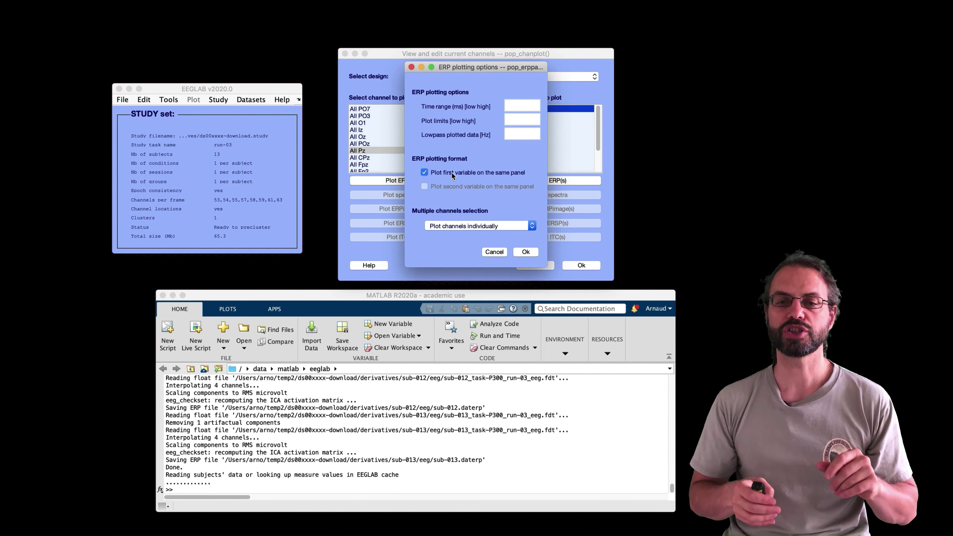
{"action": "left_click", "coordinate": [526, 253]}
{"action": "left_click", "coordinate": [417, 183]}
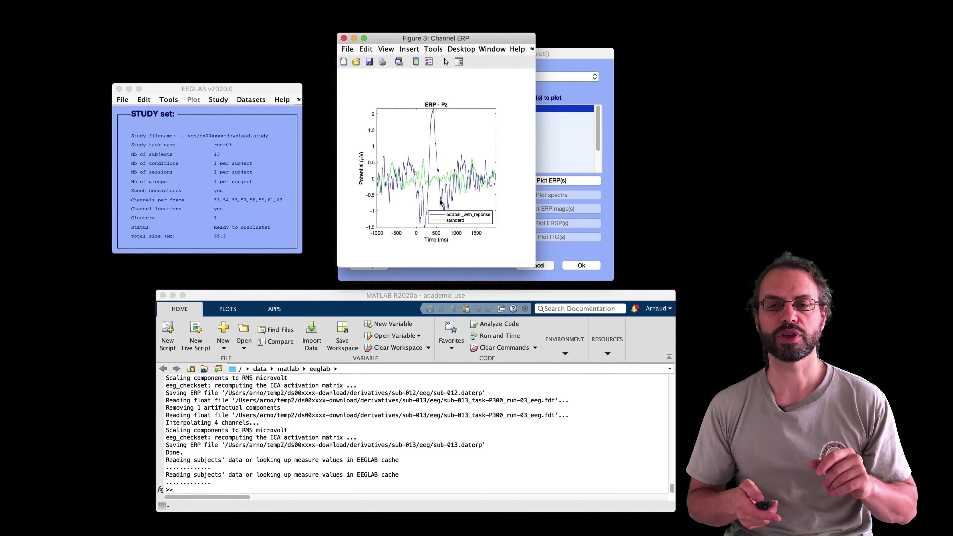
{"action": "left_click", "coordinate": [363, 38]}
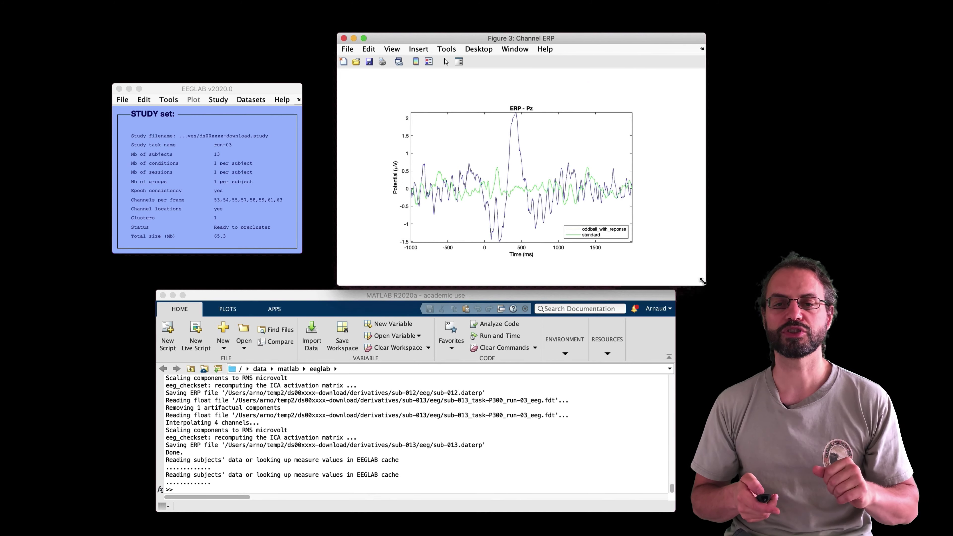
{"action": "left_click", "coordinate": [344, 38]}
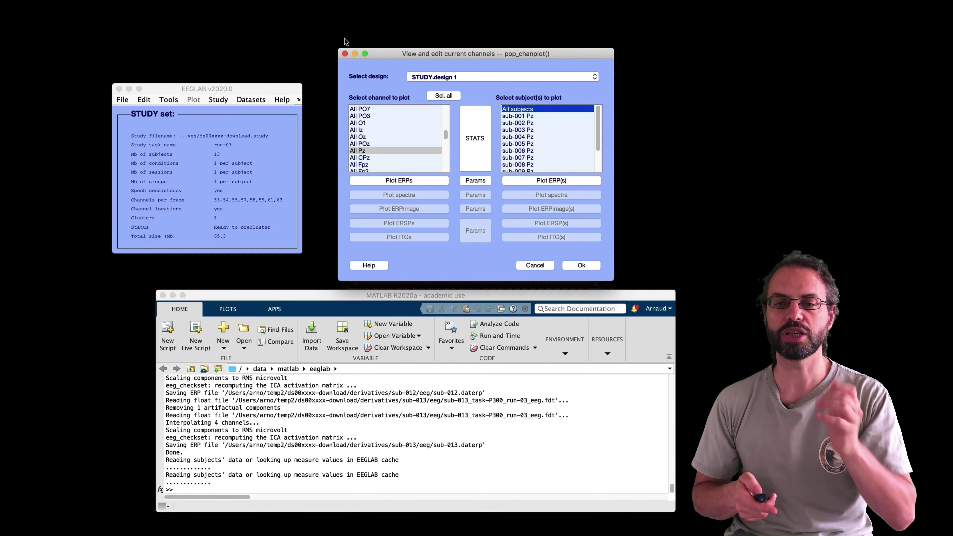
- For all channels, plot averaged scalp topographies over 300–350 ms for both conditions
{"action": "left_click", "coordinate": [438, 97]}
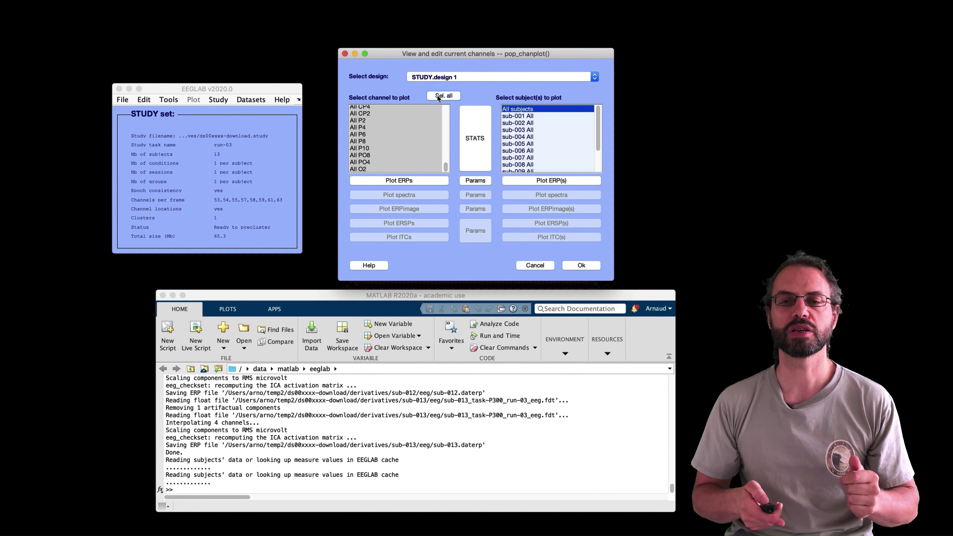
{"action": "left_click", "coordinate": [475, 181]}
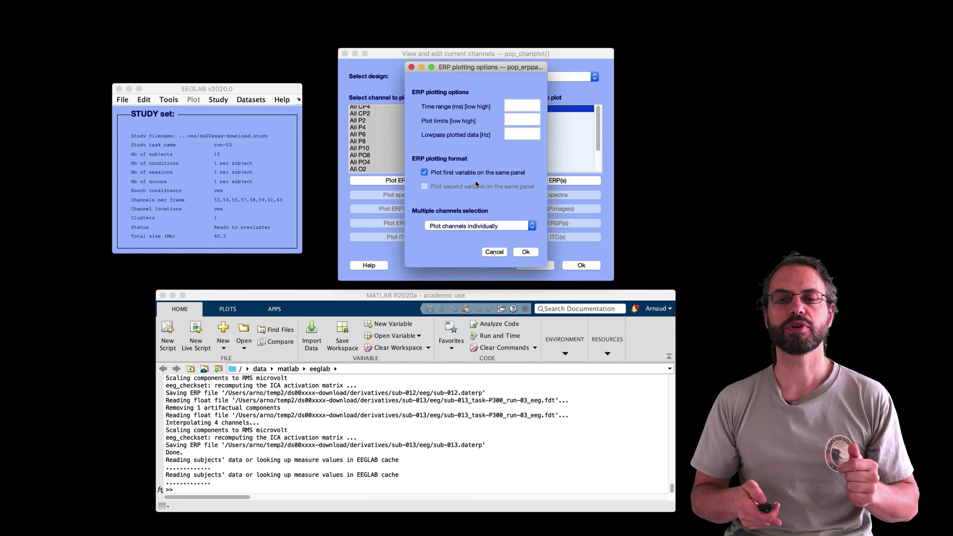
{"action": "left_click", "coordinate": [520, 109]}
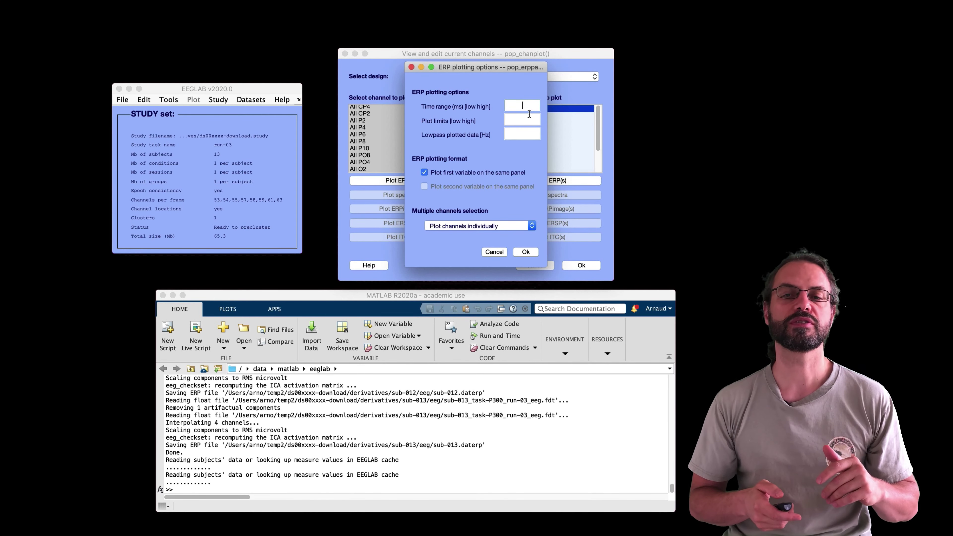
{"action": "type", "text": "300"}
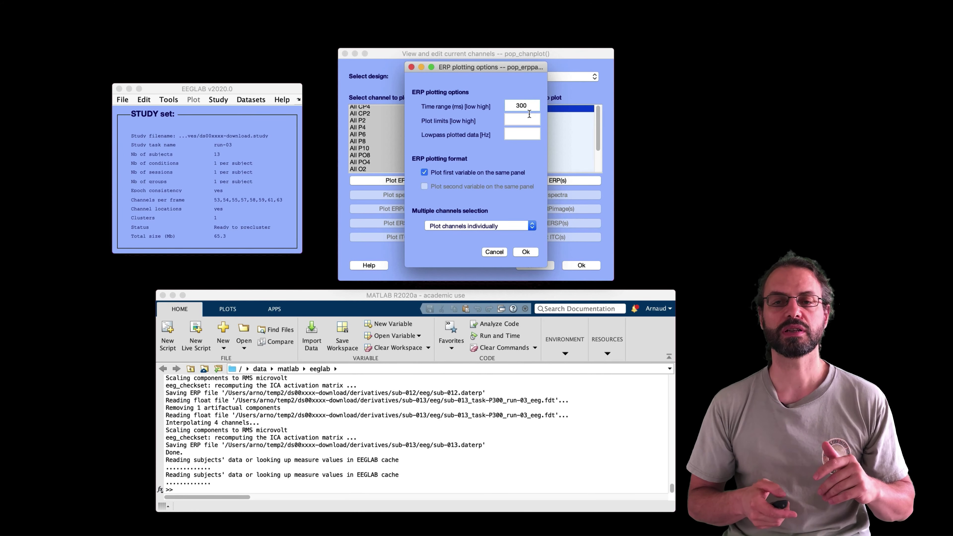
{"action": "type", "text": " 350"}
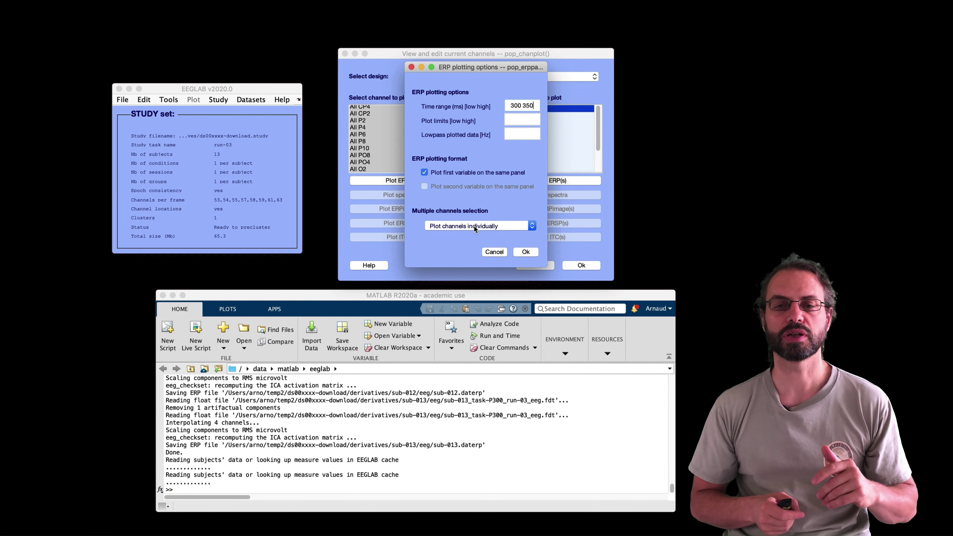
{"action": "left_click", "coordinate": [474, 228]}
{"action": "left_click", "coordinate": [477, 234]}
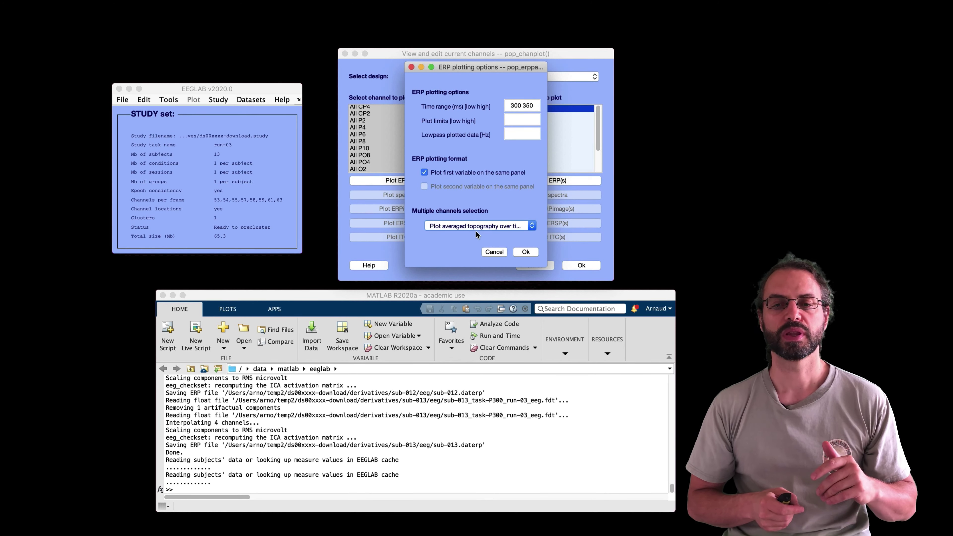
{"action": "left_click", "coordinate": [522, 249]}
{"action": "left_click", "coordinate": [423, 180]}
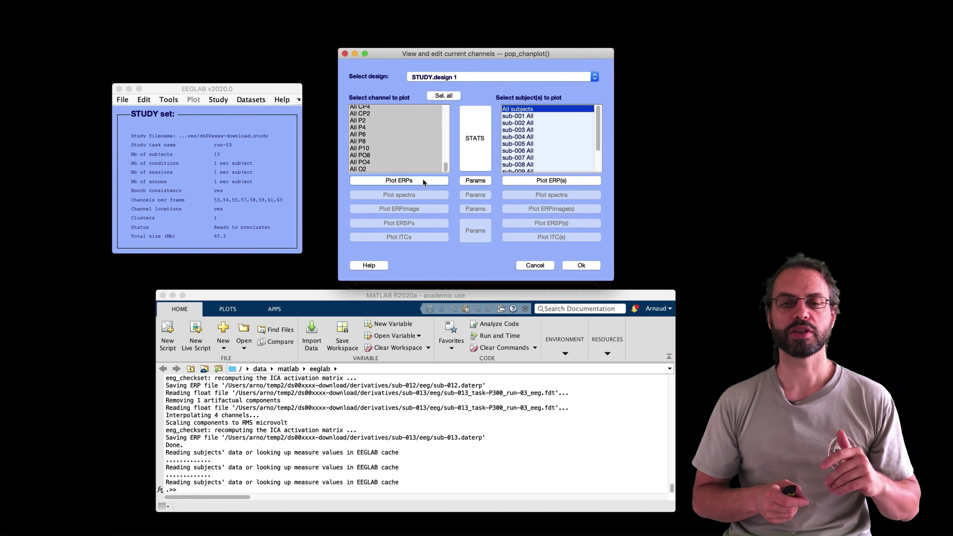